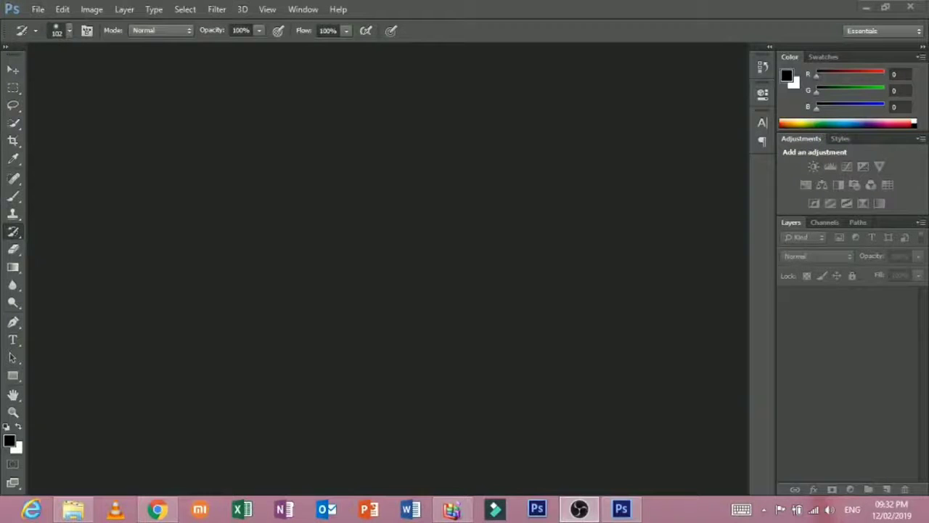
- Create a new blank white document 1080 × 720 pixels
left_click(38, 9)
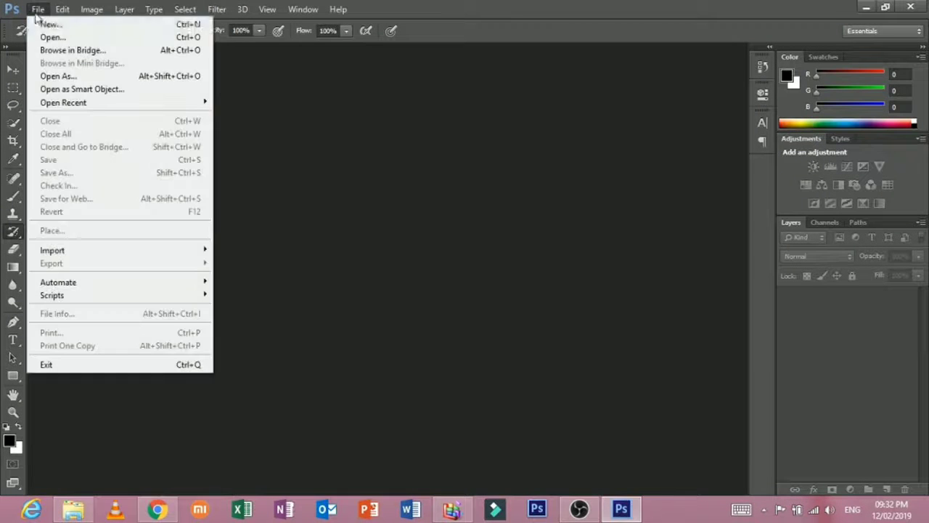
left_click(43, 27)
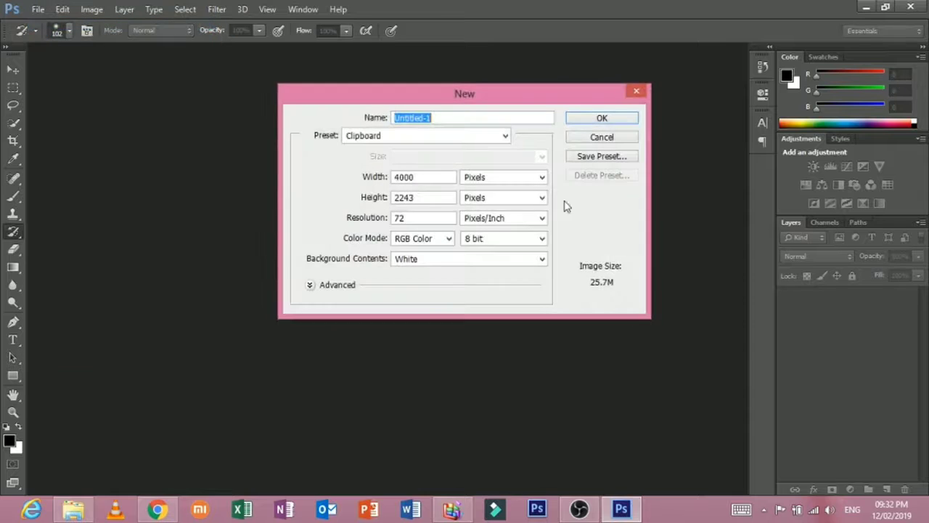
left_click_drag(442, 178, 355, 185)
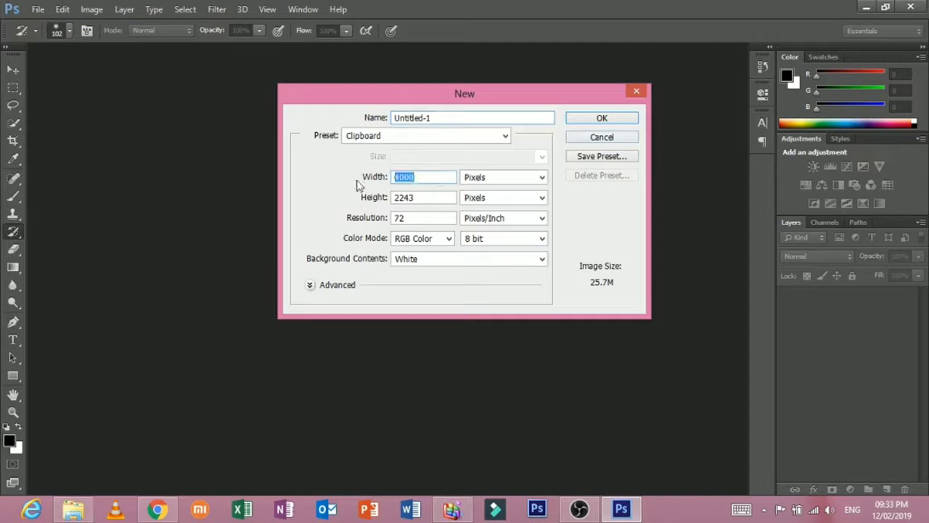
type("108")
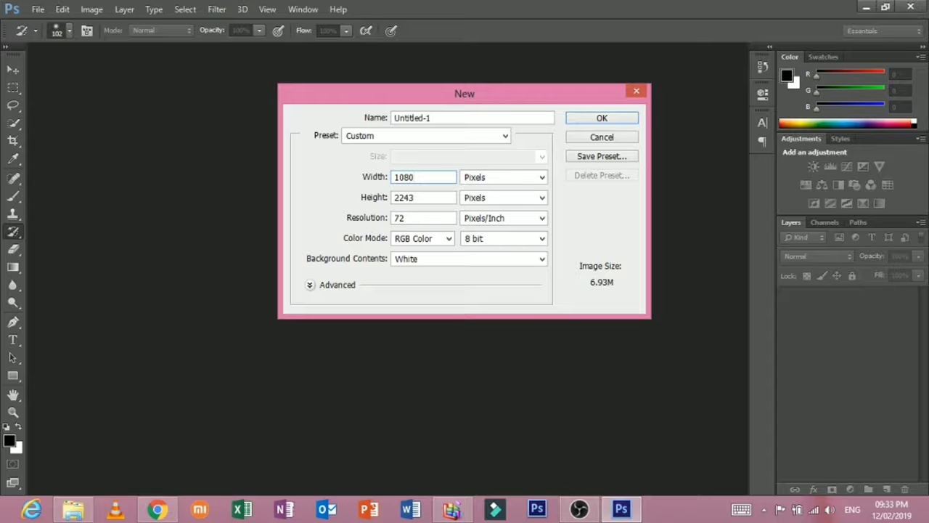
left_click_drag(425, 198, 334, 205)
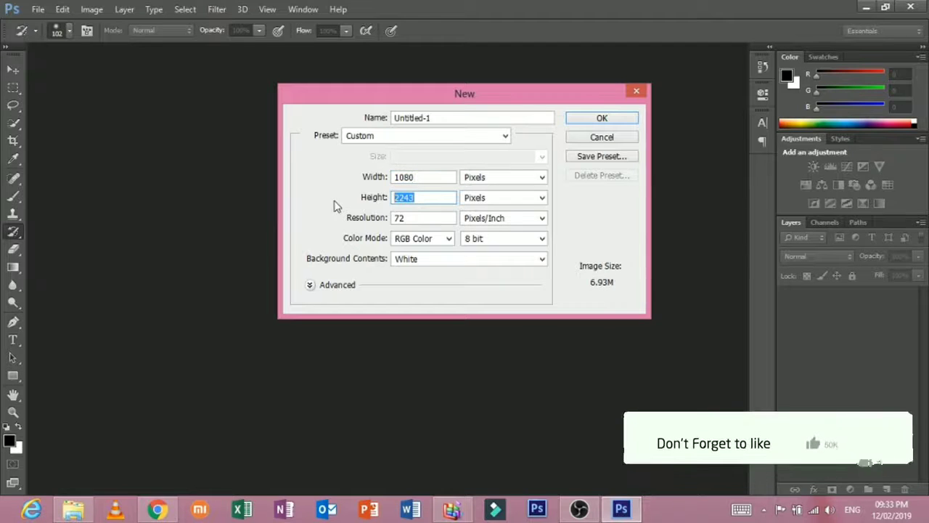
type("720")
key("Return")
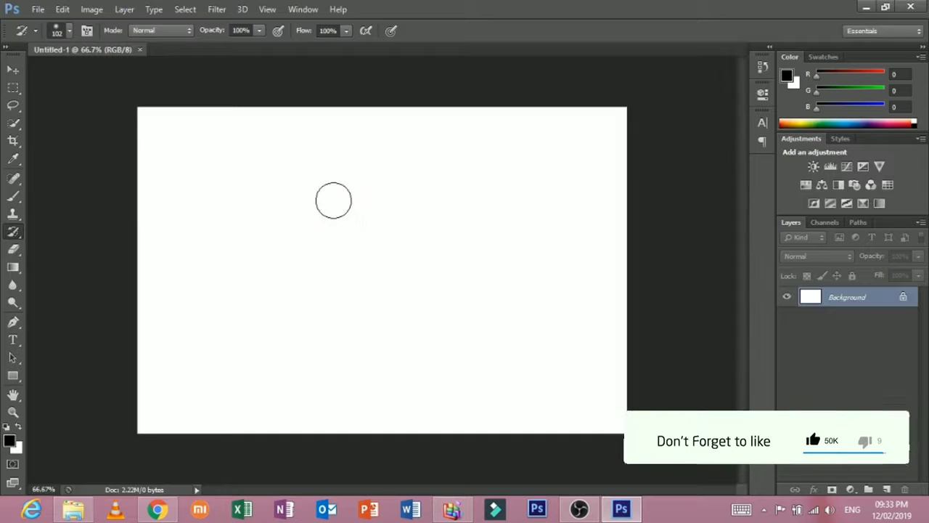
- Fill the canvas with a diagonal white-to-black gradient
left_click(13, 268)
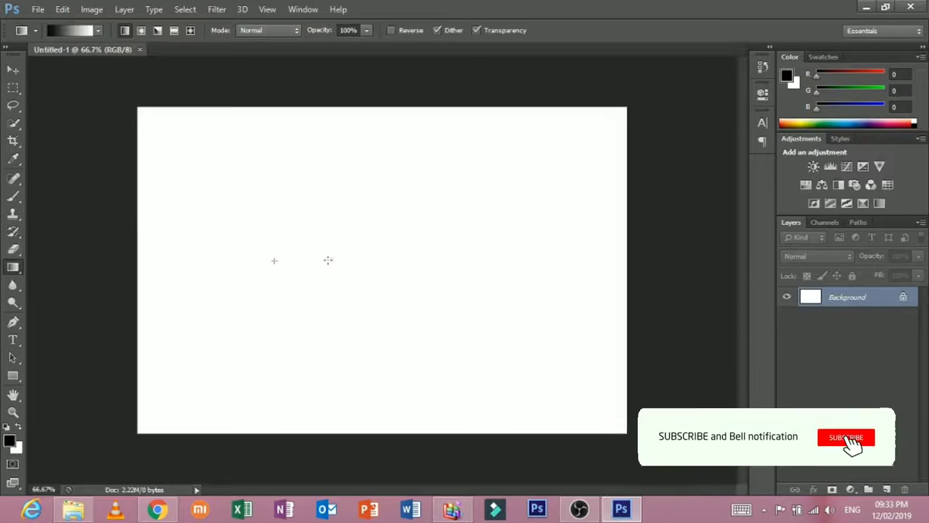
left_click_drag(276, 259, 580, 259)
left_click_drag(450, 204, 379, 255)
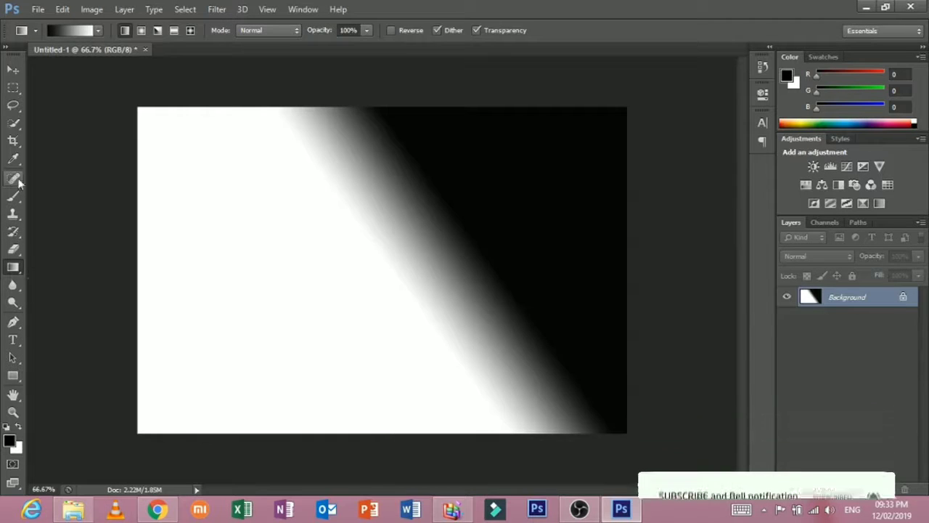
- Add the text 'detech' and move it left and down on the canvas
left_click(13, 340)
left_click_drag(235, 210, 561, 310)
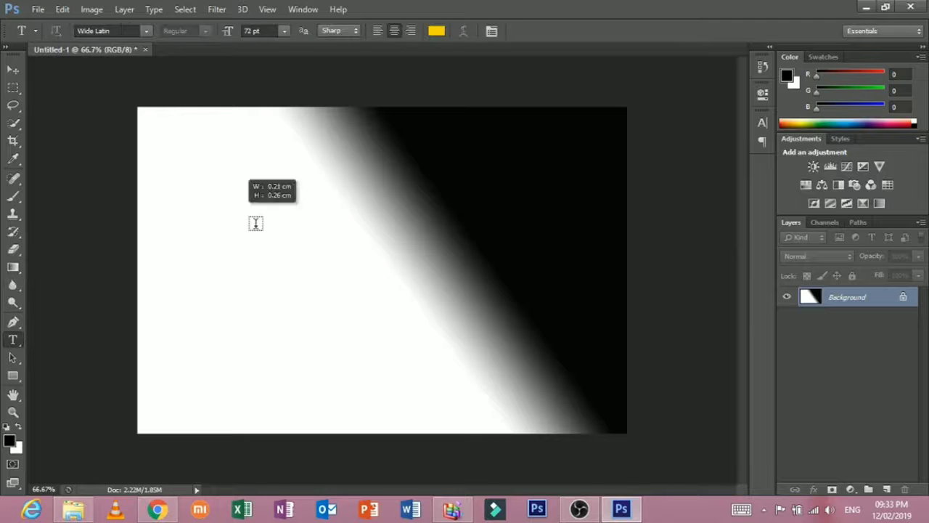
type("e")
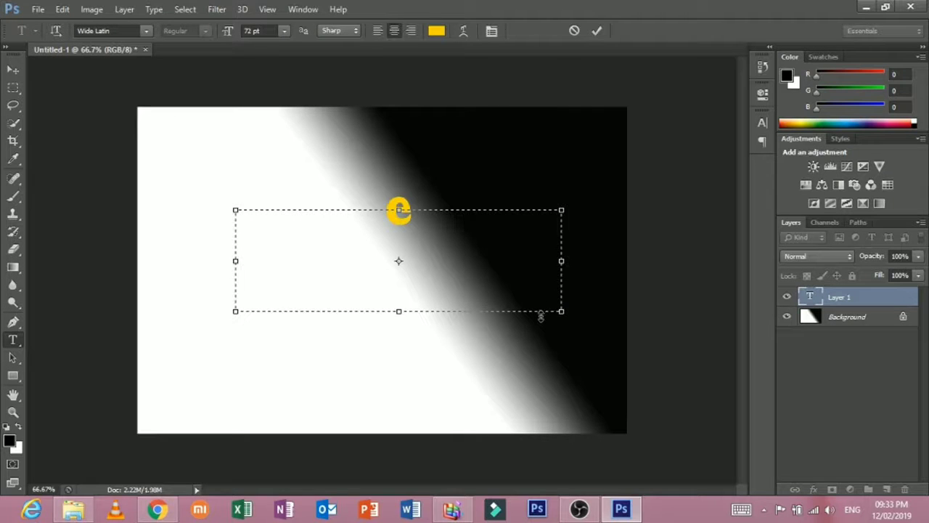
key("BackSpace")
type("de")
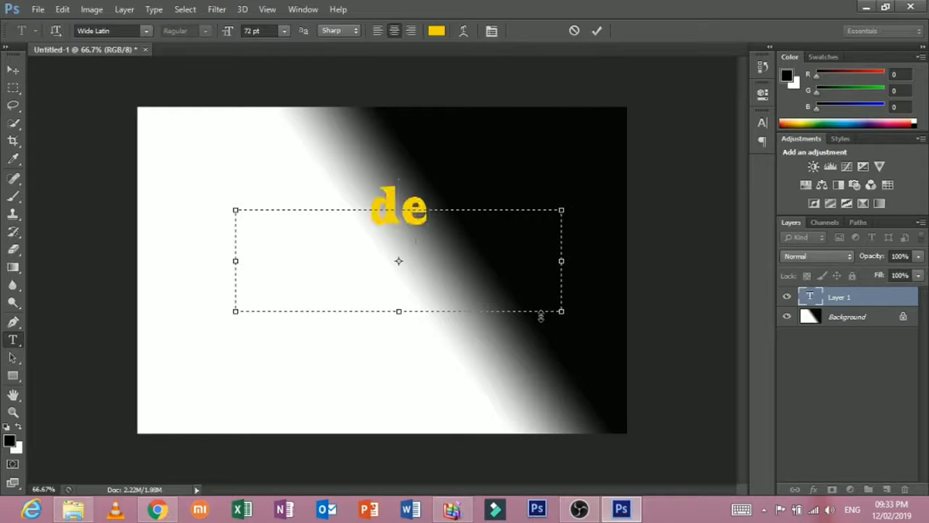
type("tw")
key("BackSpace")
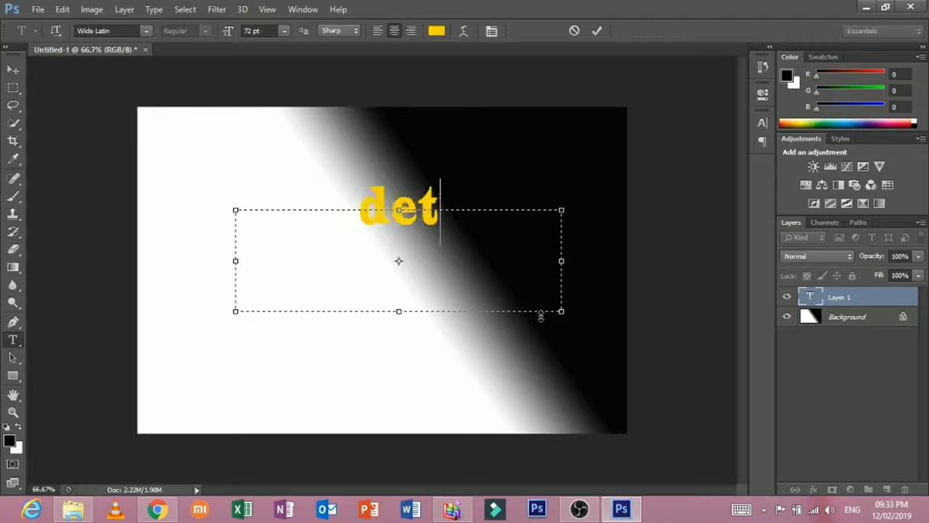
type("ech")
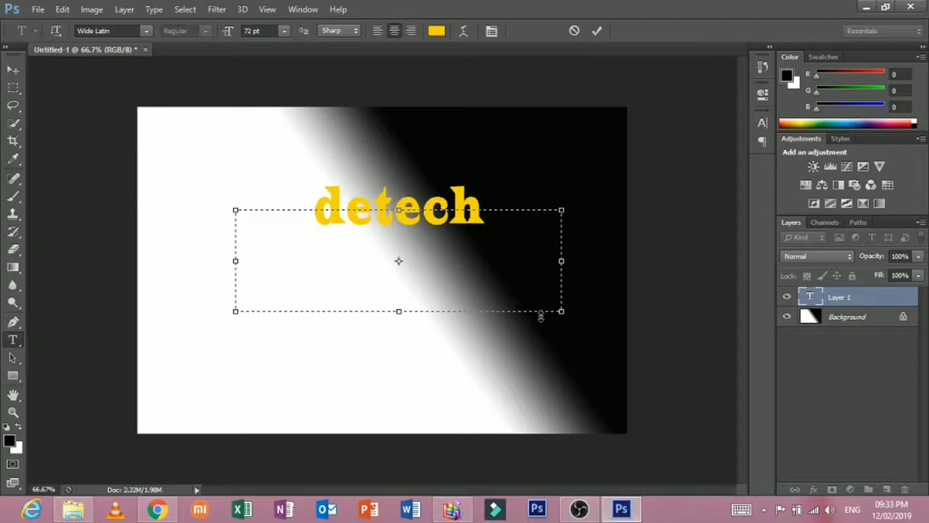
left_click(13, 70)
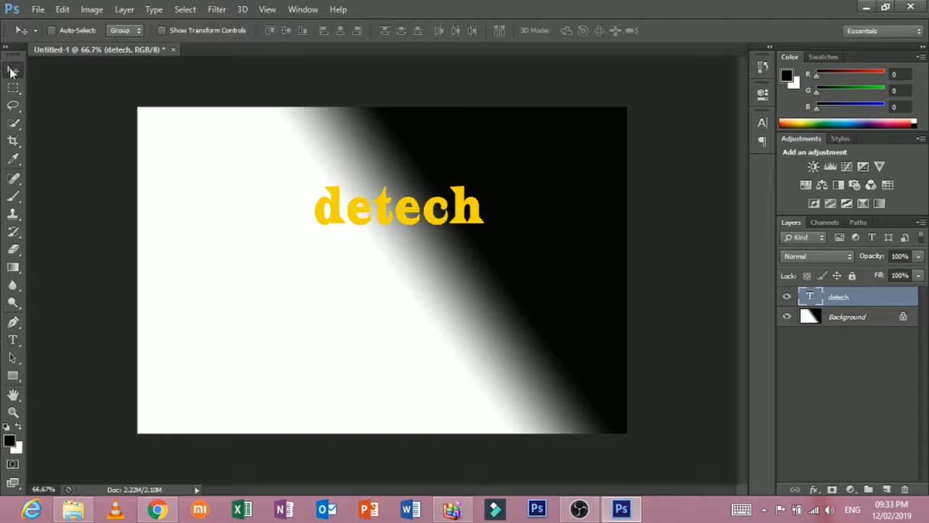
mouse_move(406, 215)
left_mouse_down()
mouse_move(356, 232)
mouse_move(396, 240)
left_mouse_up()
- Save a JPEG copy of the design named 'detech' to the Desktop
left_click(31, 12)
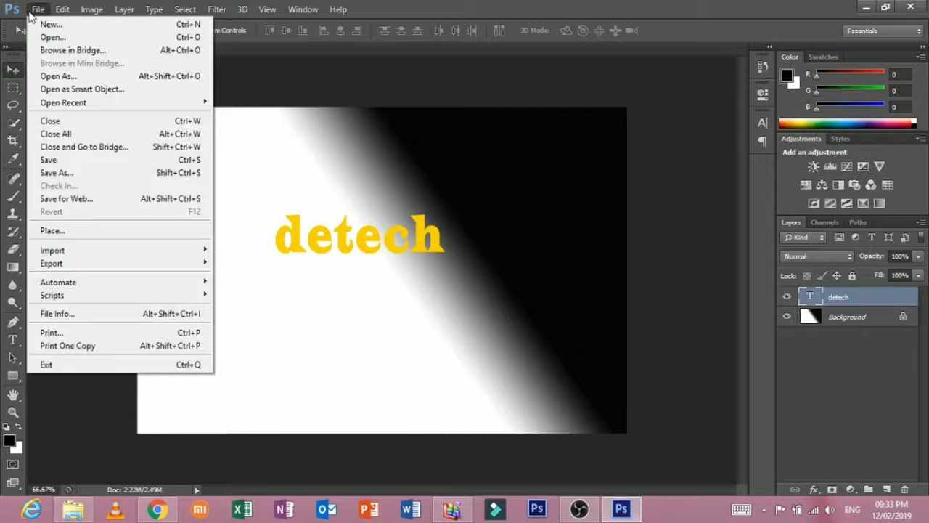
left_click(85, 174)
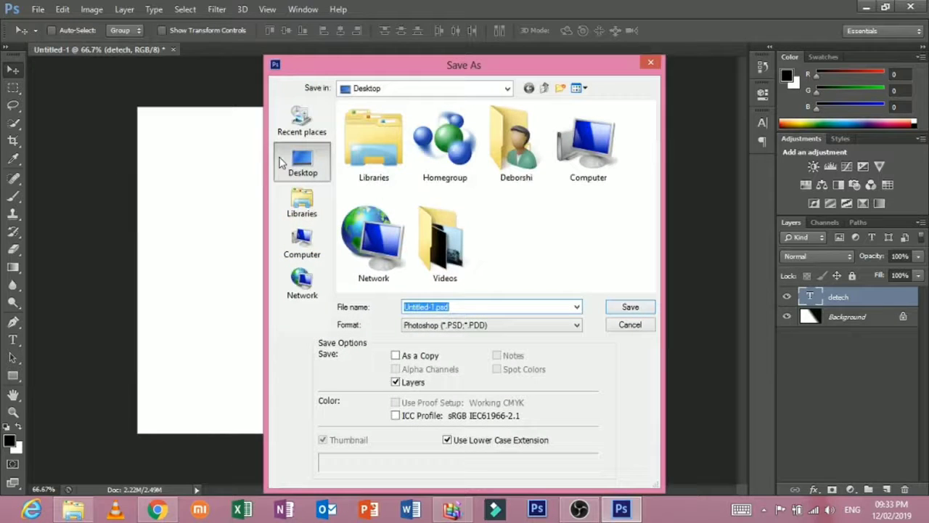
left_click(448, 328)
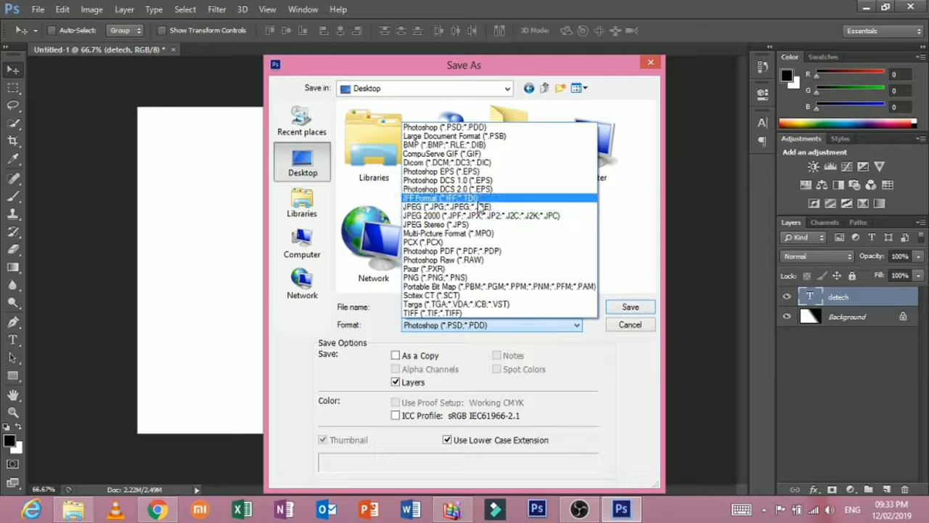
left_click(486, 208)
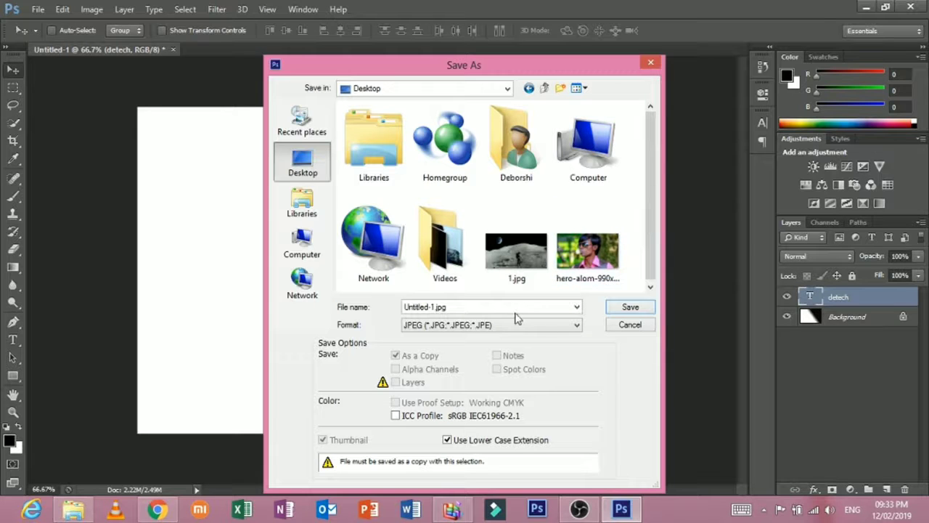
double_click(453, 307)
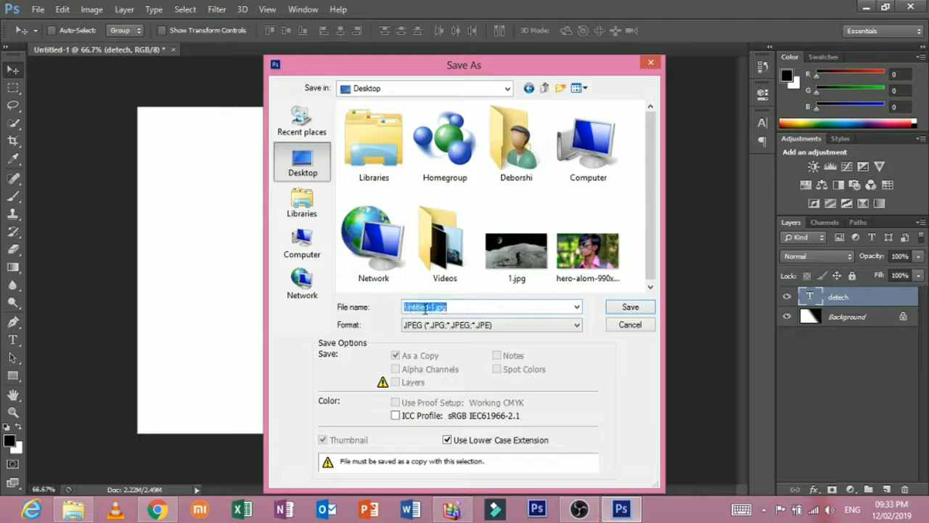
type("de")
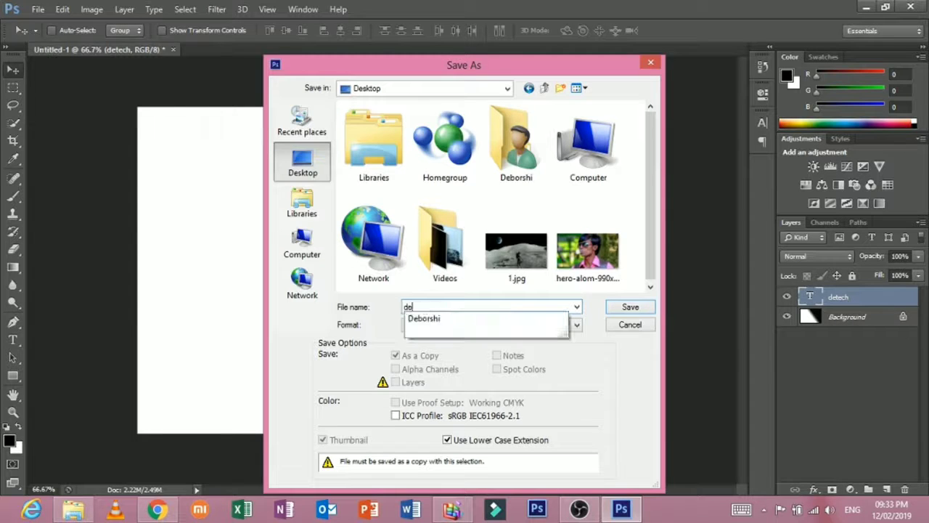
type("tech")
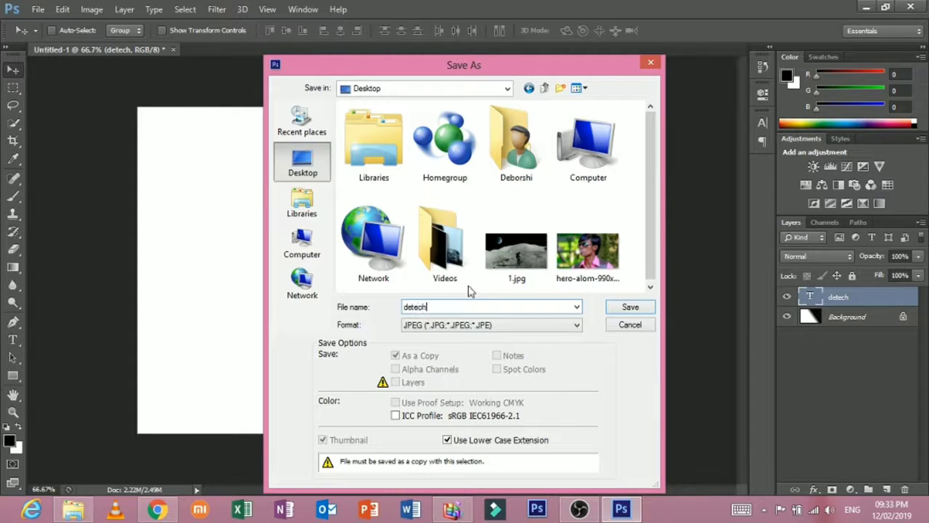
left_click(639, 308)
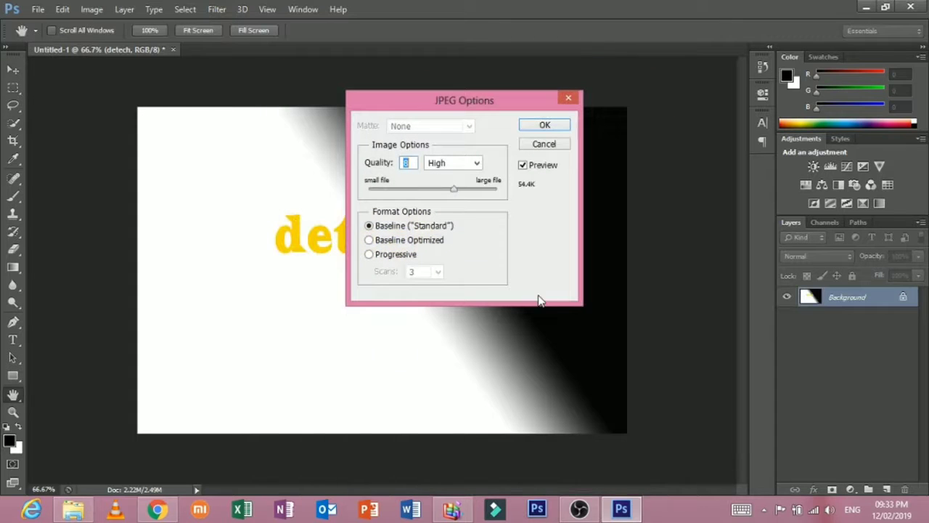
- Set the JPEG quality to Maximum (12) and confirm the save
left_click(475, 163)
left_click(473, 210)
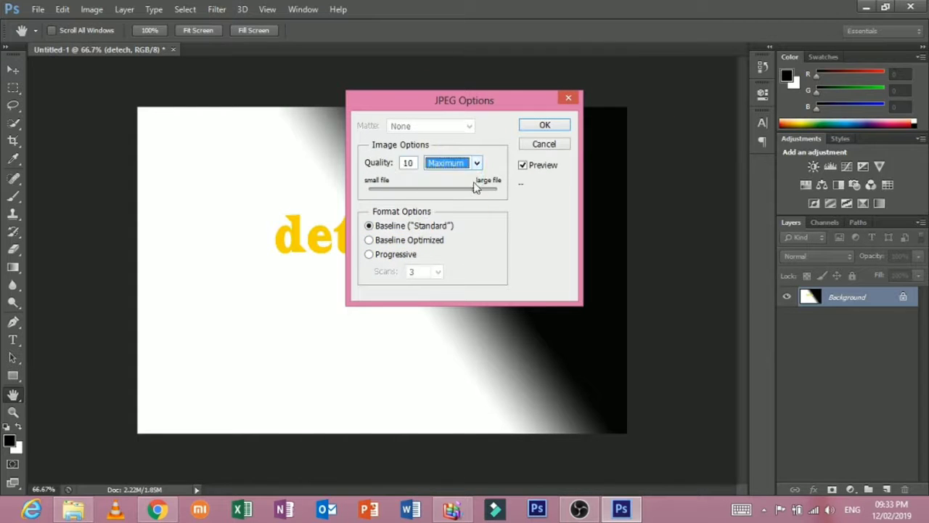
left_click(476, 163)
left_click(465, 170)
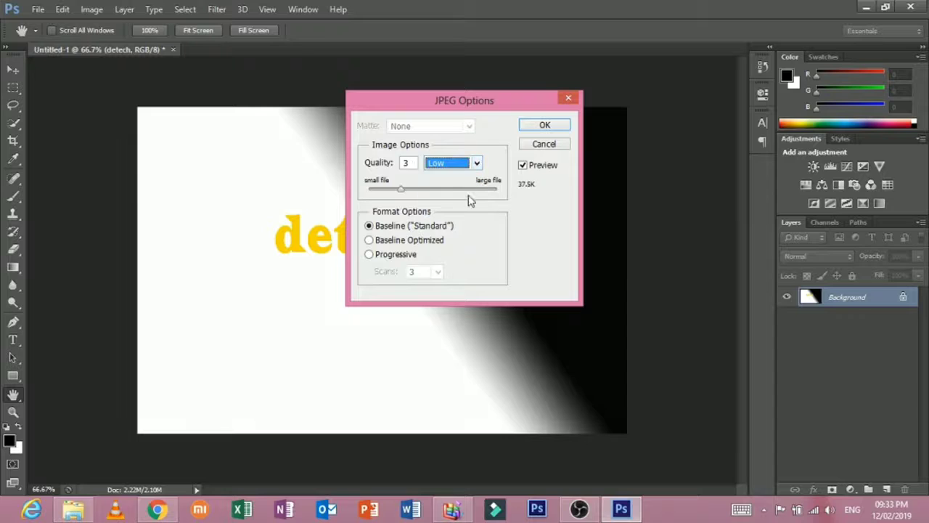
left_click_drag(413, 194, 566, 191)
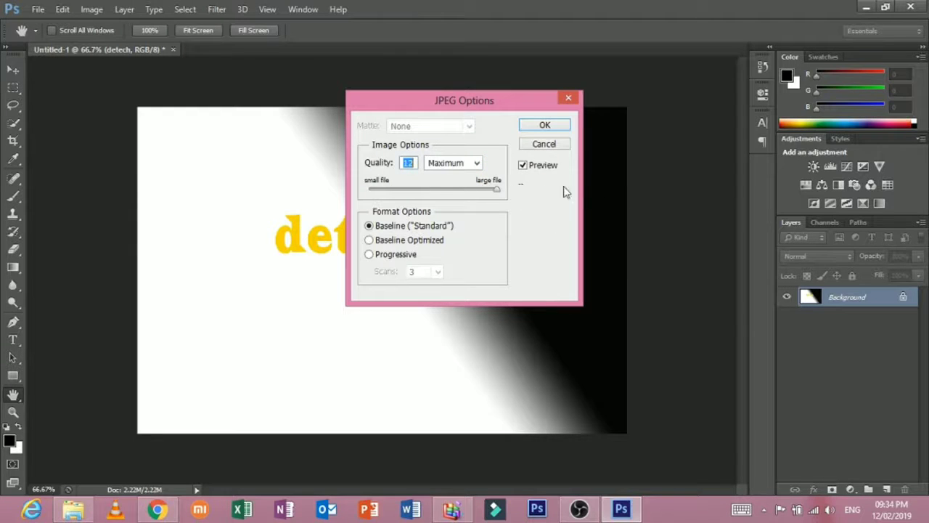
left_click(544, 126)
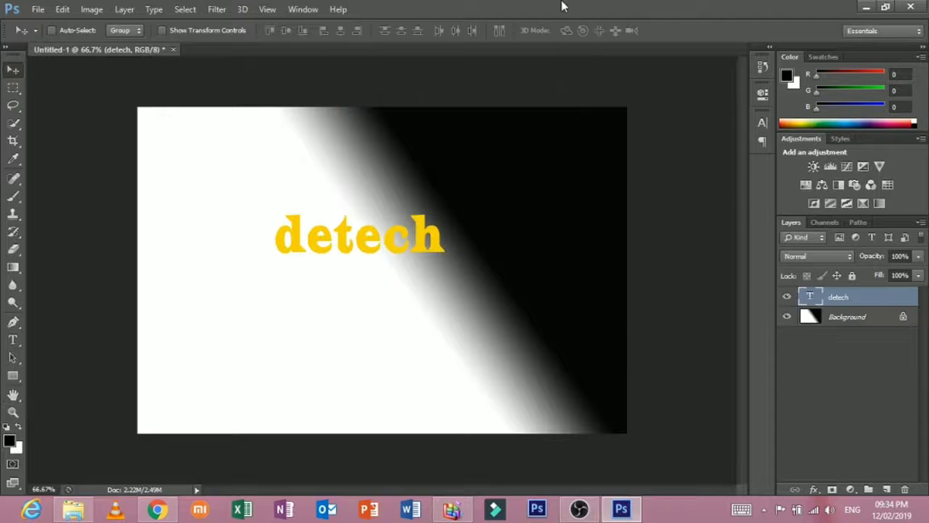
left_click_drag(565, 6, 722, 48)
double_click(24, 450)
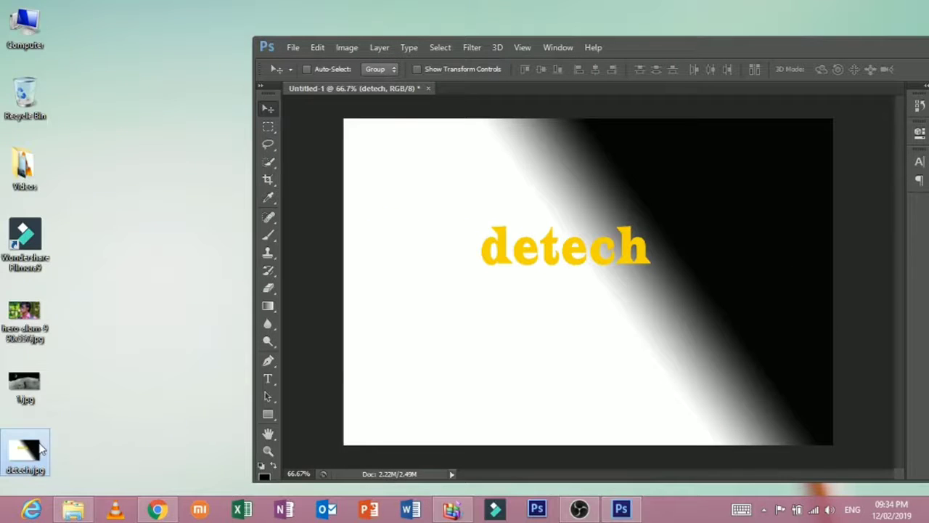
double_click(398, 130)
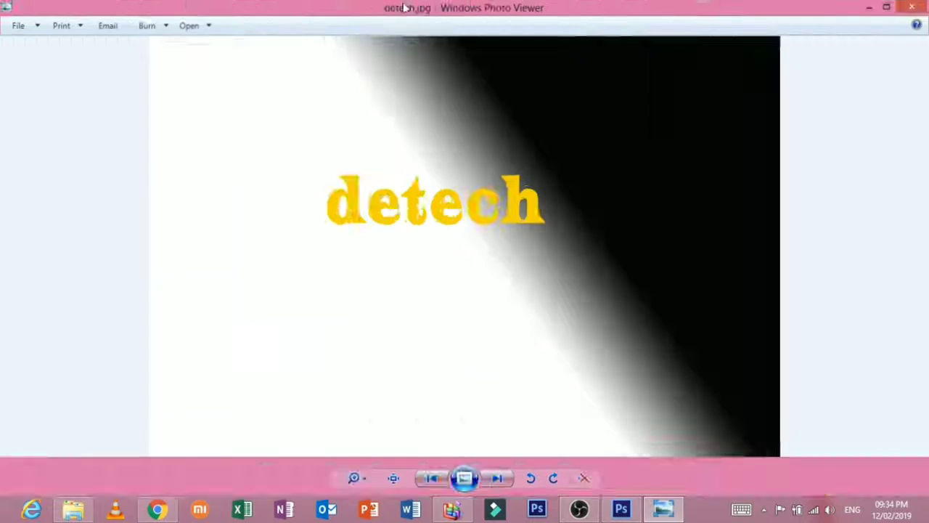
double_click(435, 7)
left_click(508, 79)
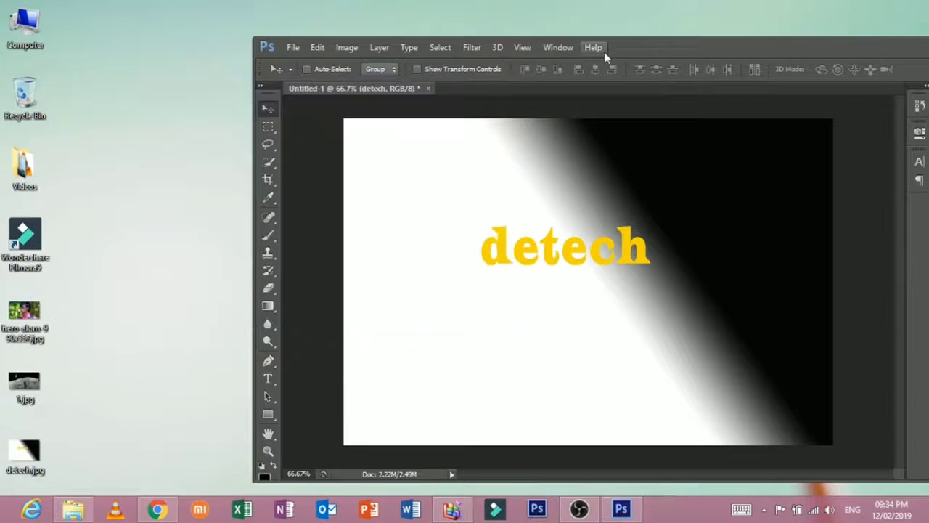
double_click(604, 51)
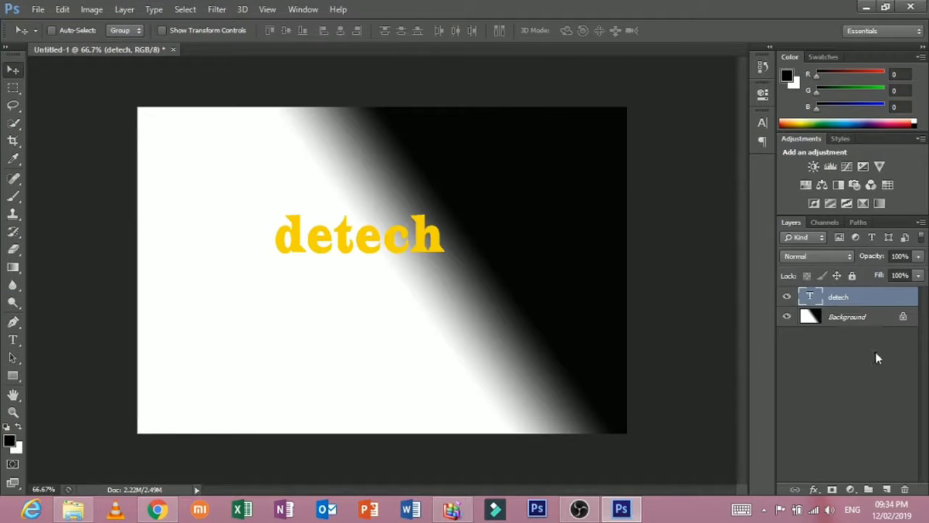
- Add a new Layer 1 and draw an elliptical selection over the gradient
left_click(816, 318)
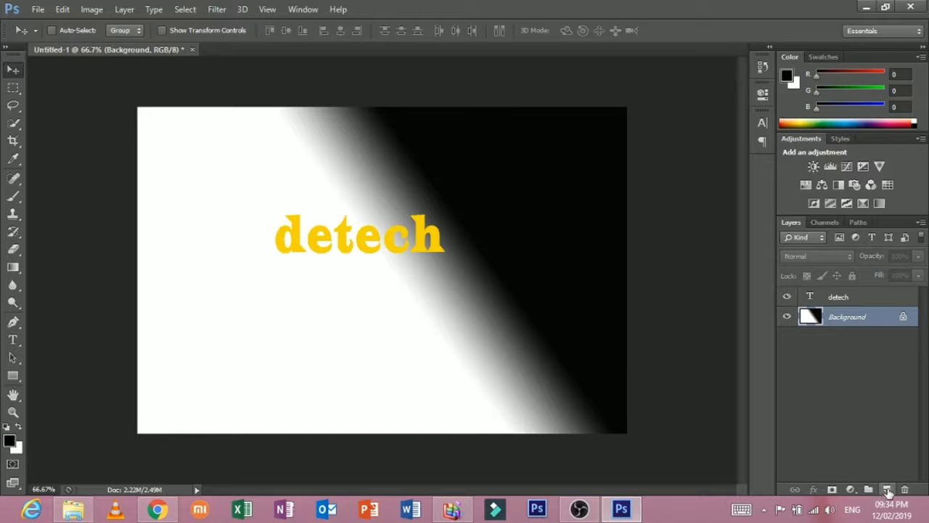
left_click(887, 490)
left_click(828, 337)
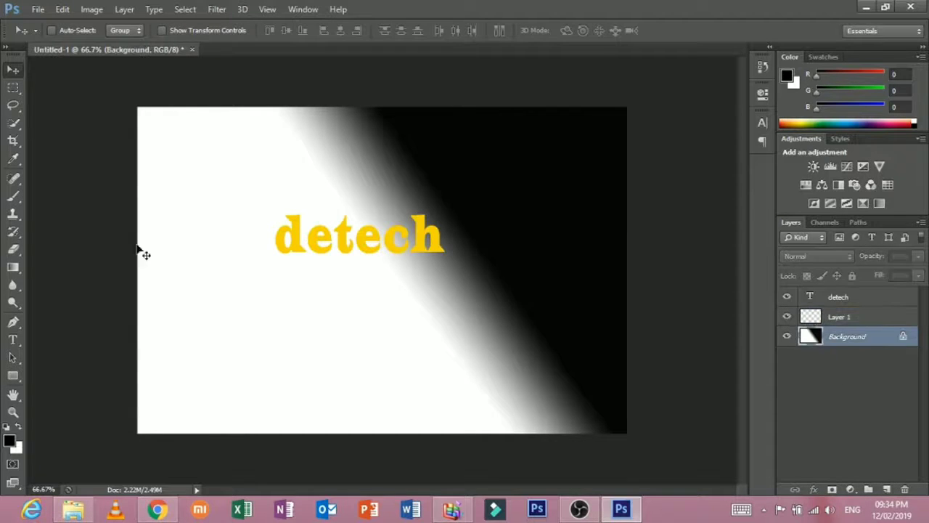
left_click(13, 87)
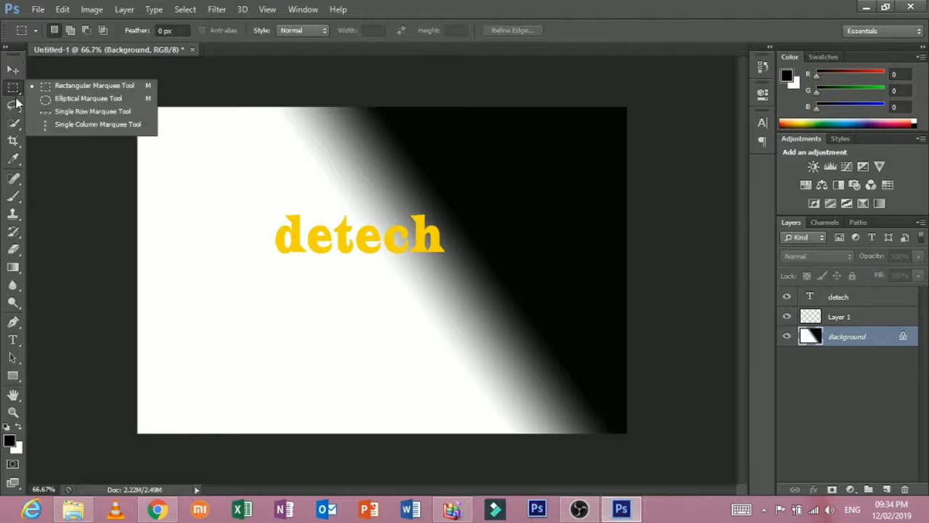
left_click(14, 89)
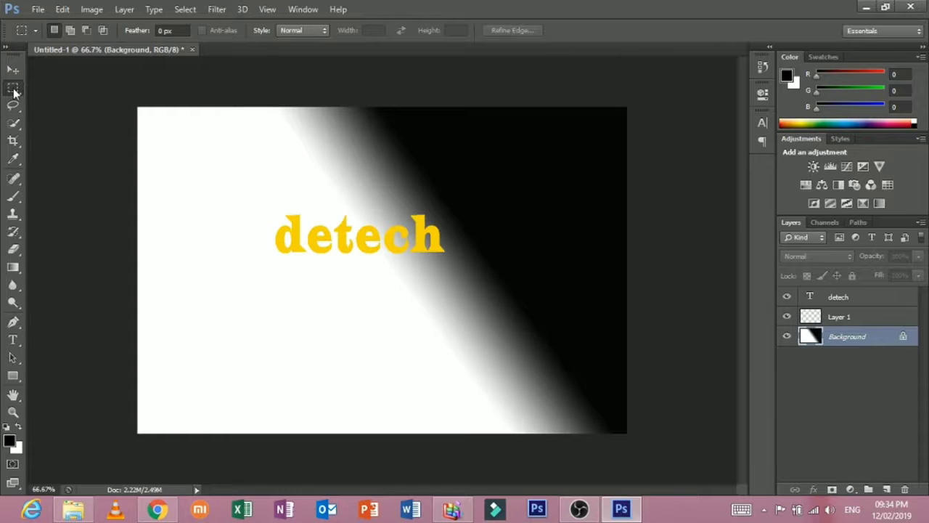
right_click(14, 89)
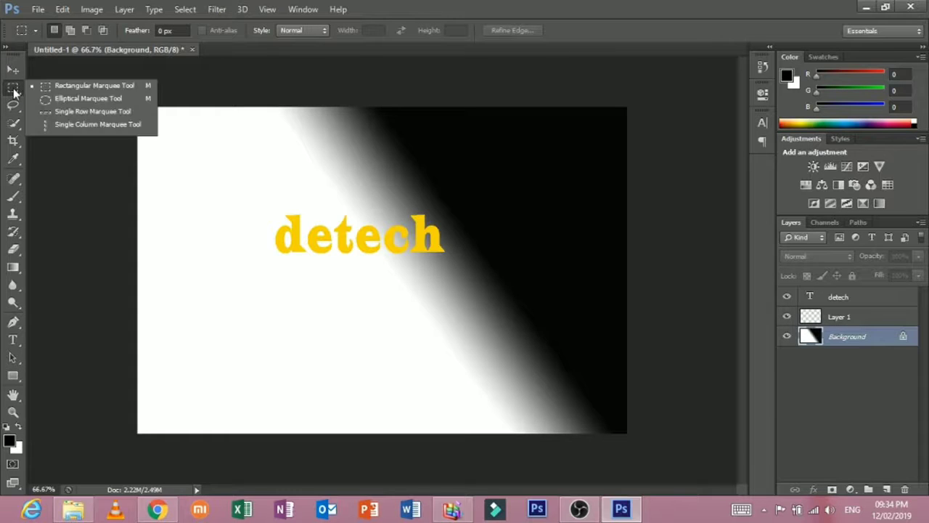
left_click(62, 101)
left_click_drag(216, 147, 563, 468)
mouse_move(473, 328)
left_mouse_down()
mouse_move(458, 287)
mouse_move(452, 292)
left_mouse_up()
- Transform the elliptical selection: widen it and shorten it vertically to 75%
key("ctrl+t")
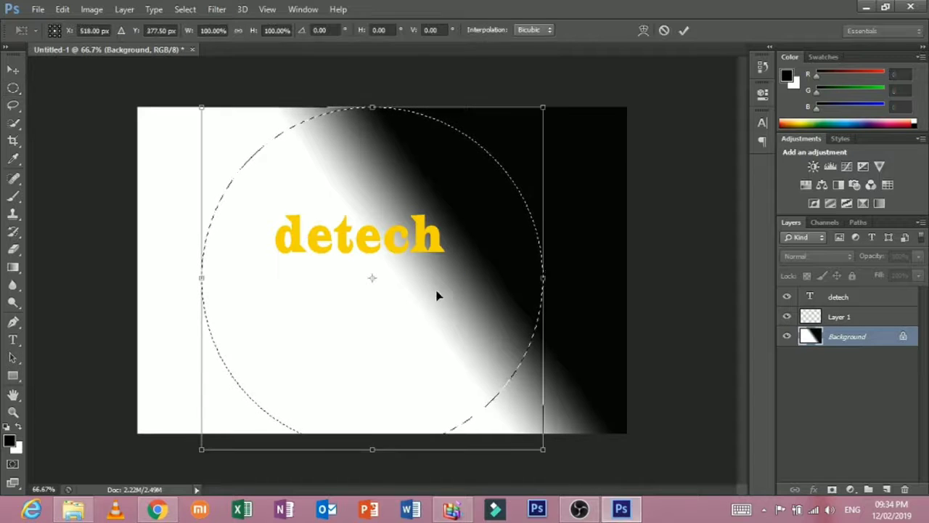
left_click_drag(545, 283, 627, 278)
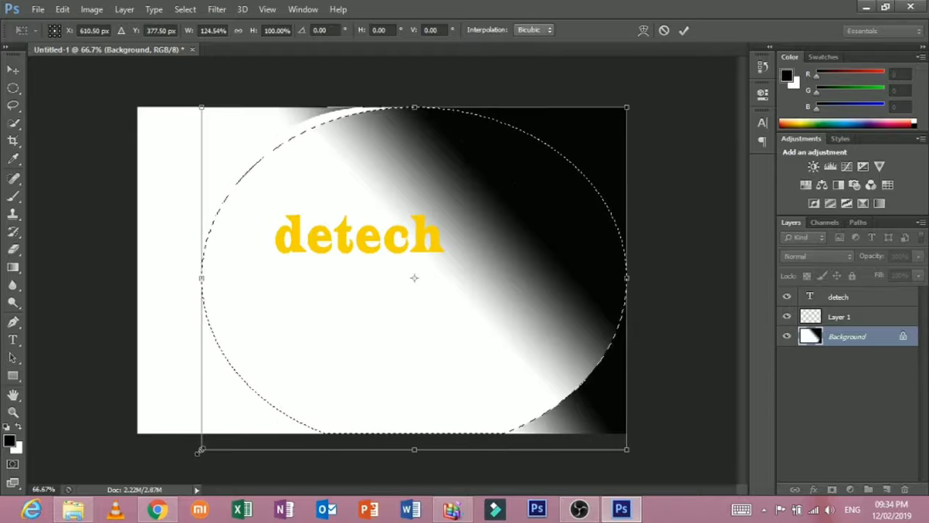
left_click_drag(209, 455, 135, 434)
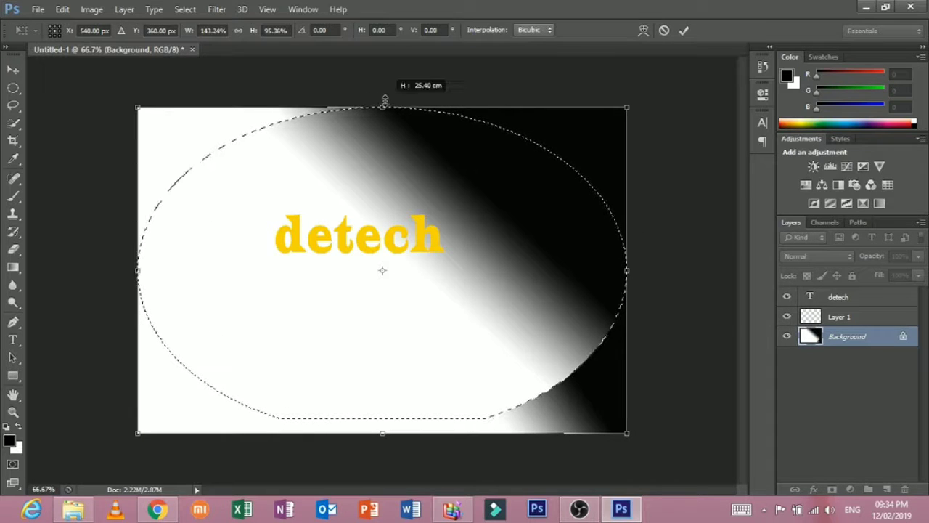
left_click_drag(383, 429, 356, 364)
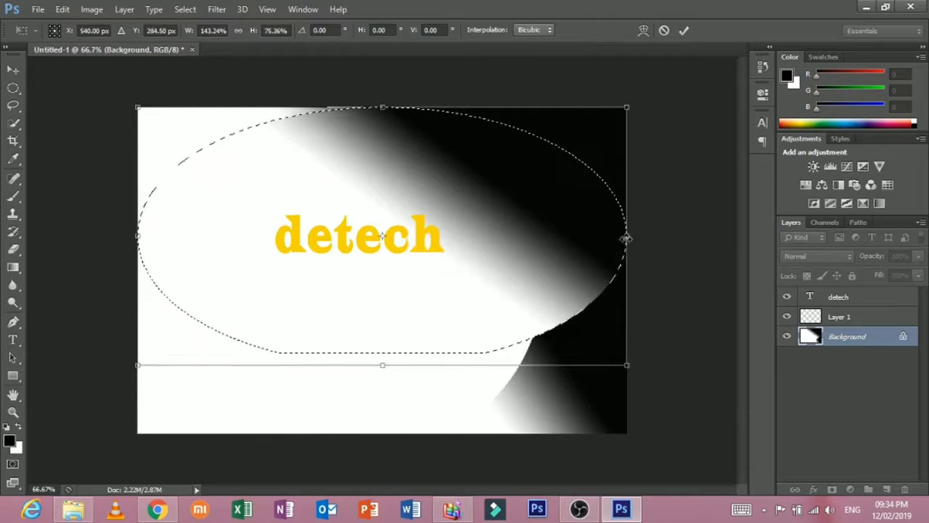
mouse_move(624, 238)
left_mouse_down()
mouse_move(479, 262)
mouse_move(420, 254)
left_mouse_up()
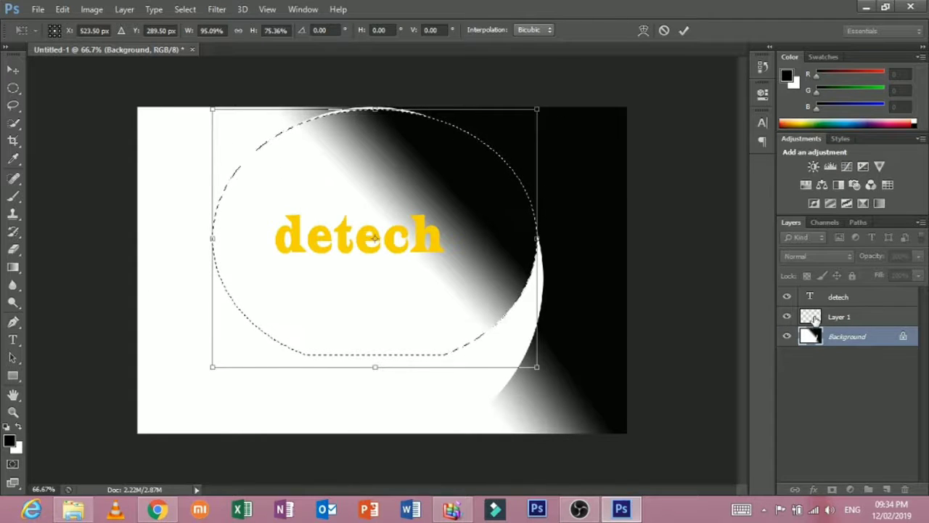
left_click(13, 69)
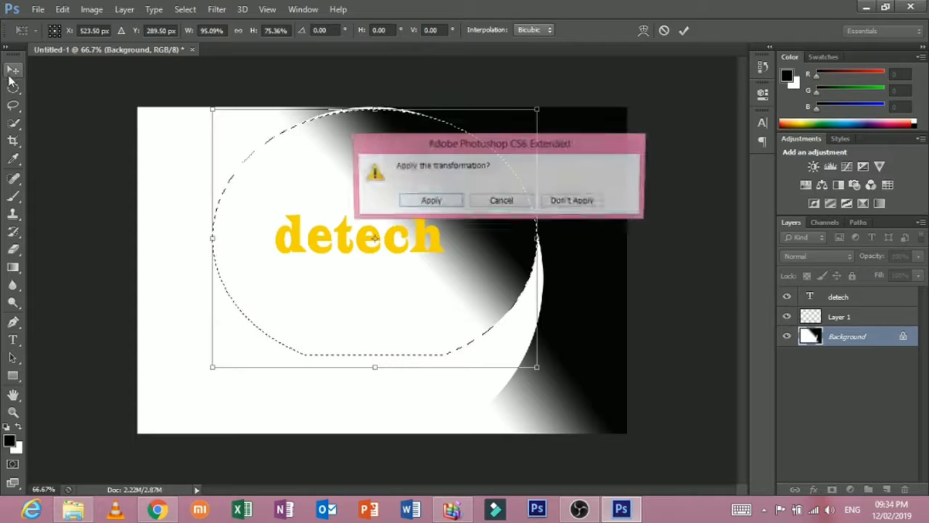
left_click(429, 201)
- Try pasting and moving the gradient ellipse, undoing the attempts
left_click(839, 316)
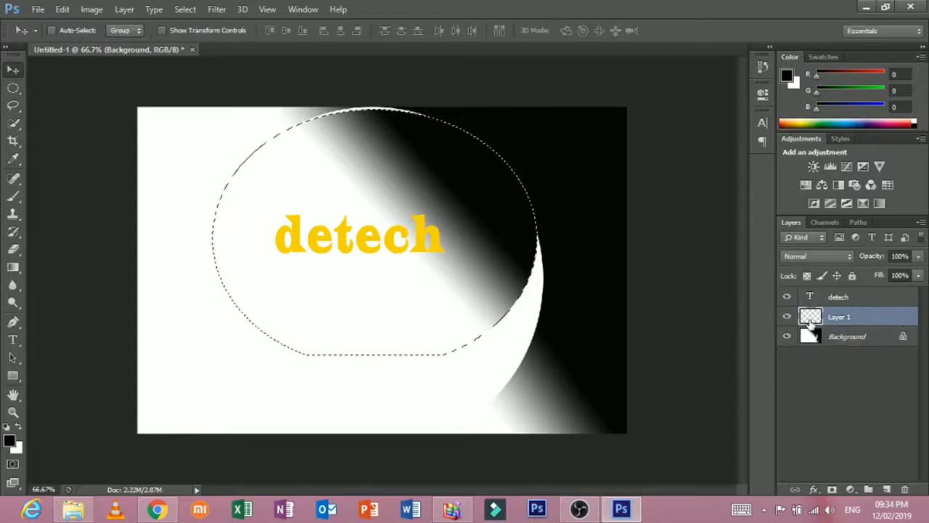
key("ctrl+z")
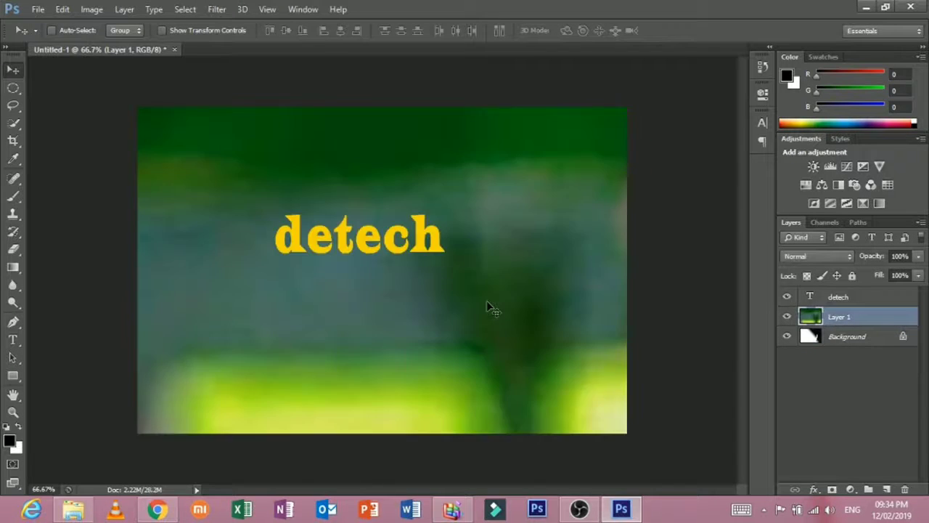
key("ctrl+z")
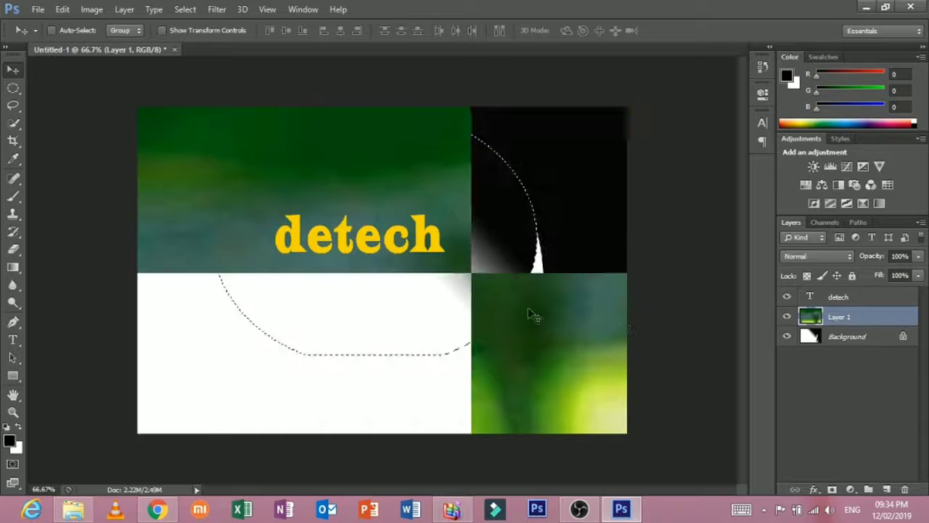
key("ctrl+z")
key("ctrl+z")
left_click(820, 339)
left_click_drag(348, 264, 376, 282)
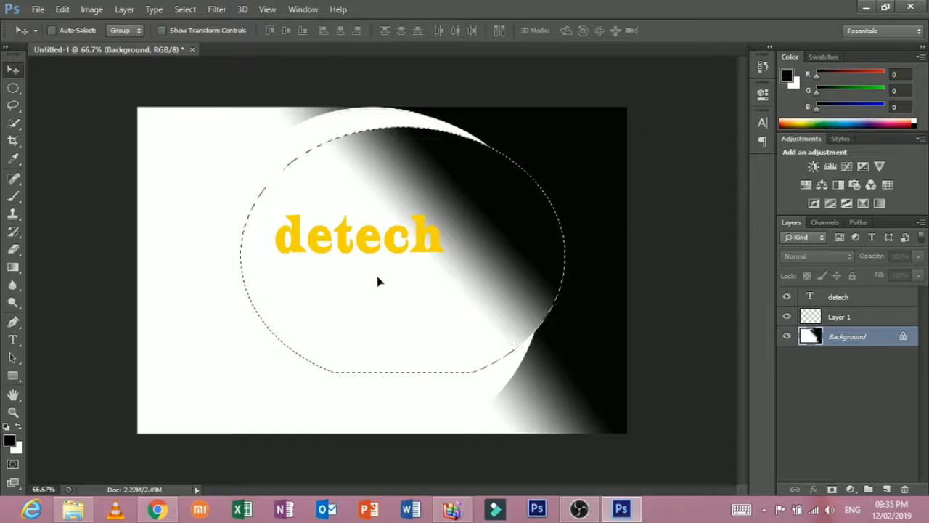
key("ctrl+z")
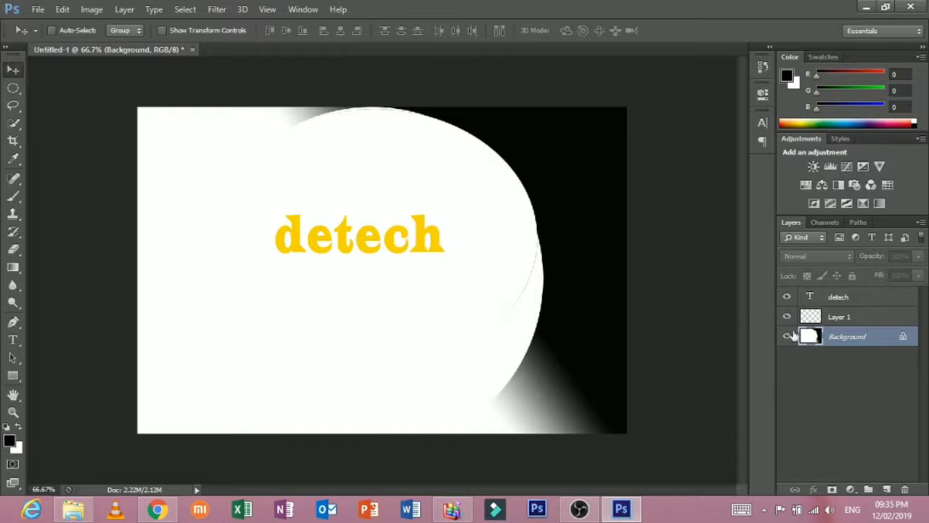
- Hide the Background layer and paste the gradient ellipse onto Layer 1
left_click(787, 336)
left_click(799, 319)
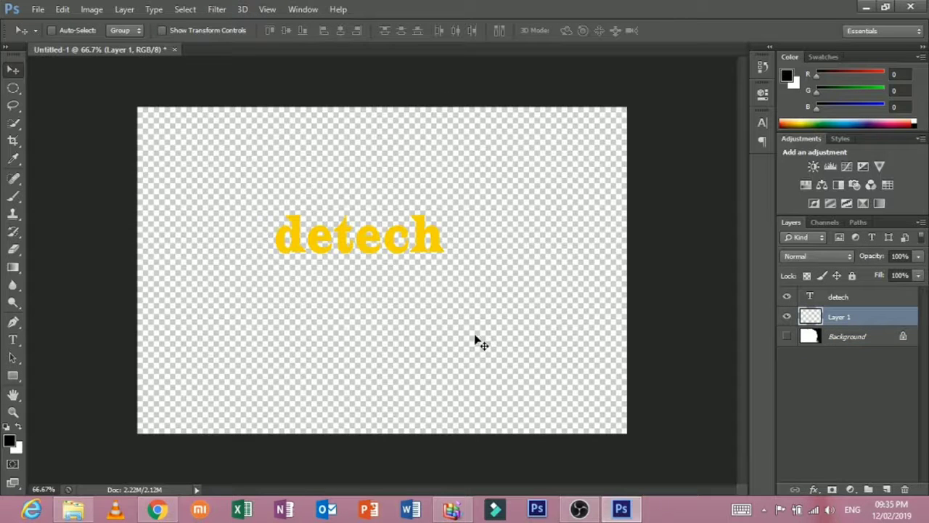
key("ctrl+z")
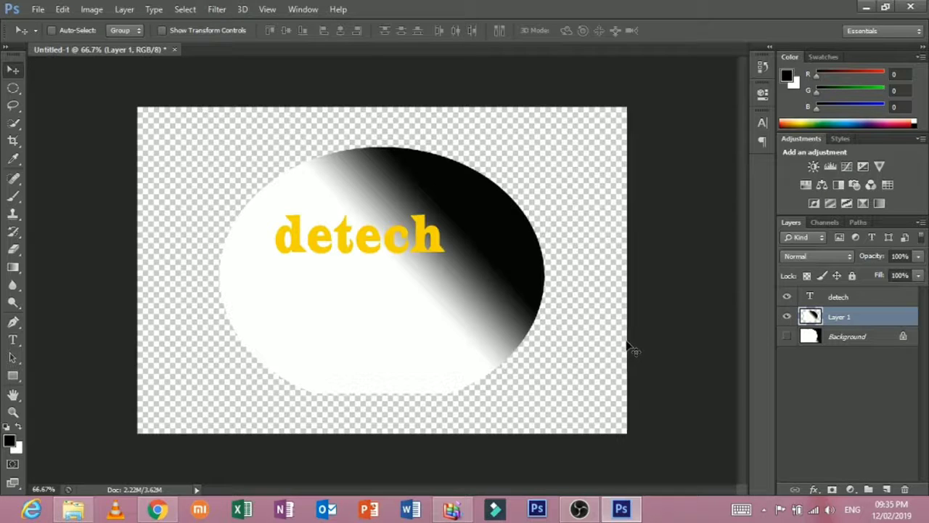
key("ctrl+t")
- Stretch the Layer 1 ellipse out to the canvas's bottom-right corner and apply it
mouse_move(463, 316)
left_mouse_down()
mouse_move(432, 272)
mouse_move(383, 282)
left_mouse_up()
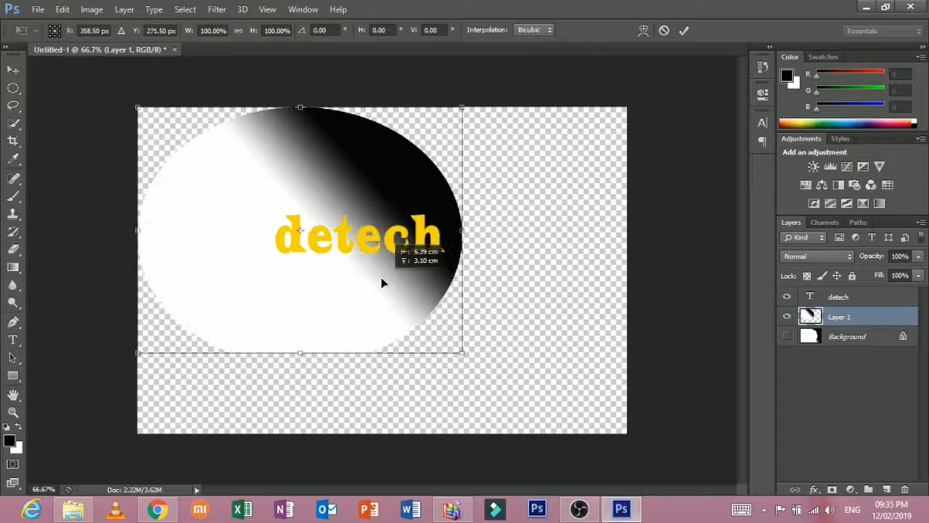
left_click_drag(462, 353, 625, 429)
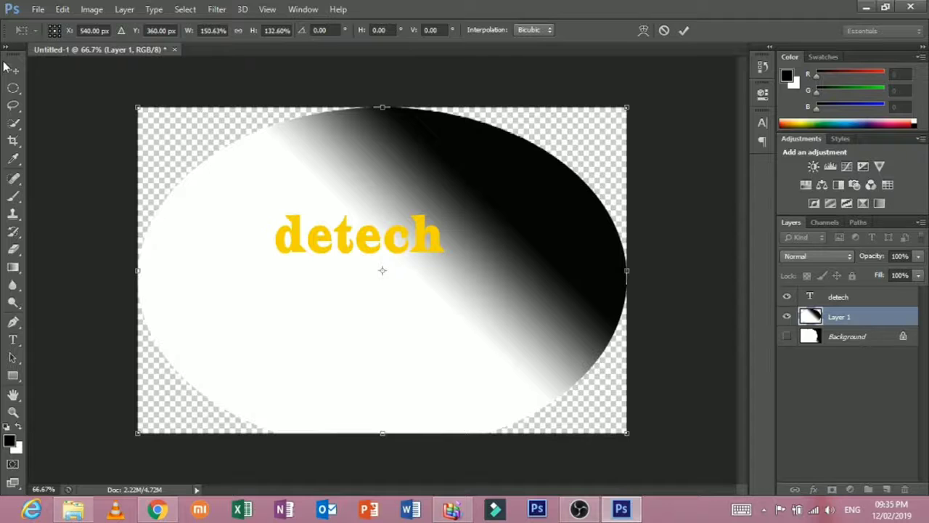
left_click(6, 65)
left_click(428, 201)
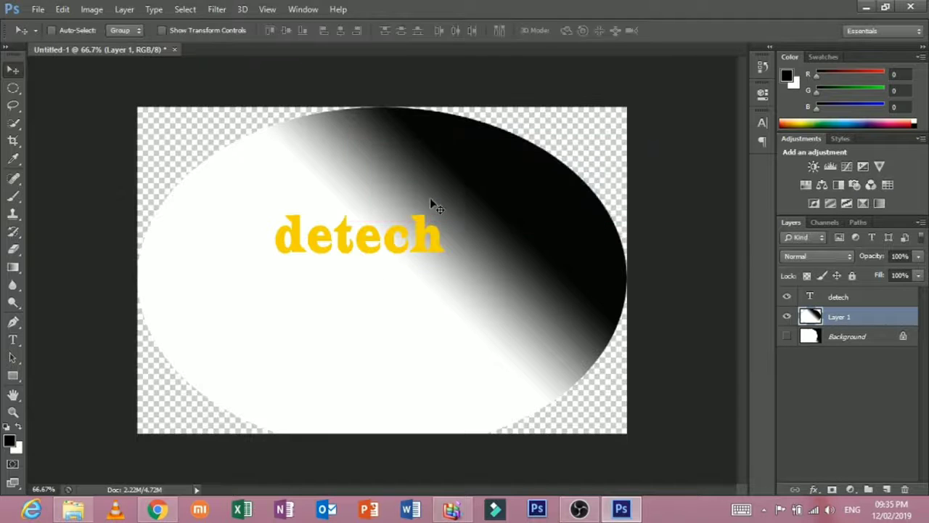
left_click(38, 8)
- Save a PNG copy named Untitled-1.png to the Desktop
left_click(111, 173)
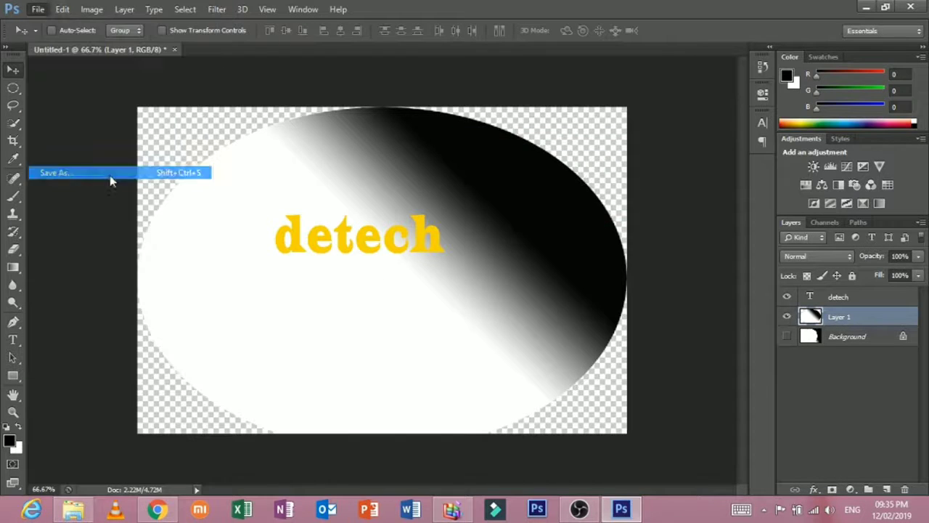
left_click(469, 328)
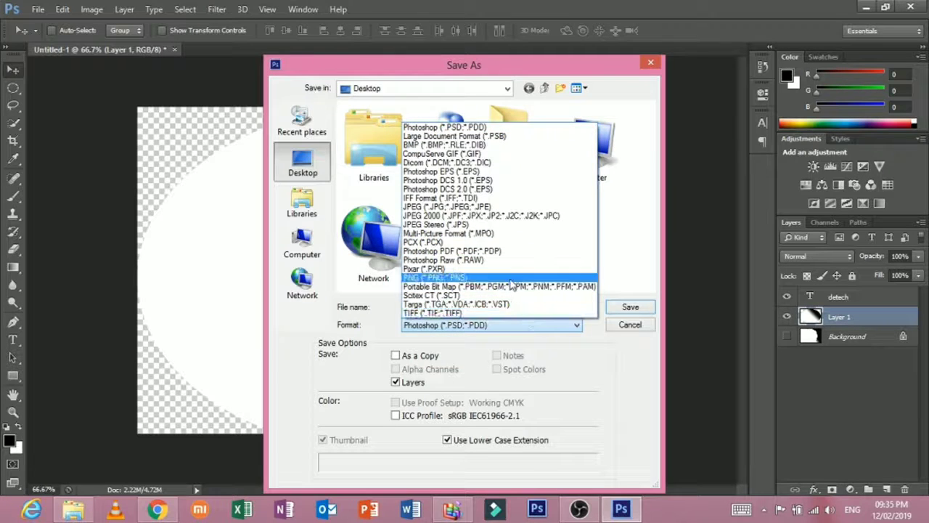
left_click(517, 279)
left_click(627, 309)
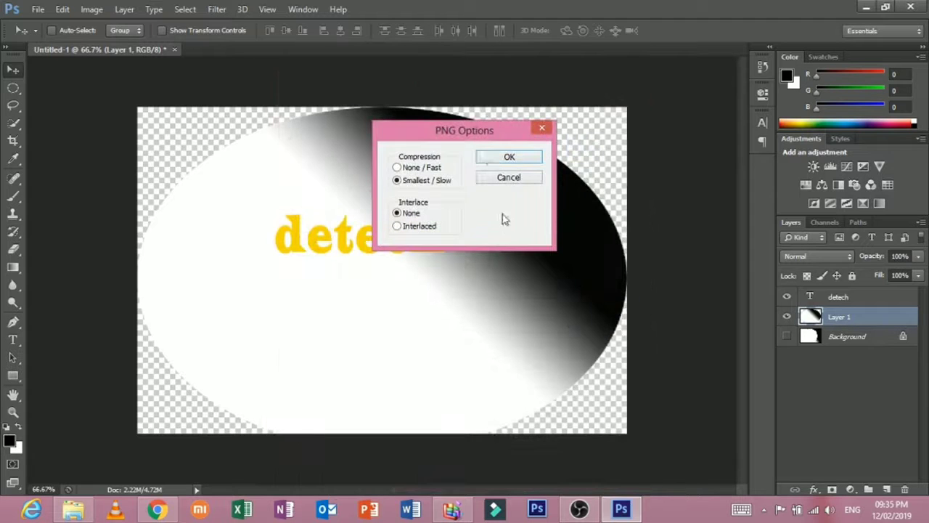
left_click(501, 159)
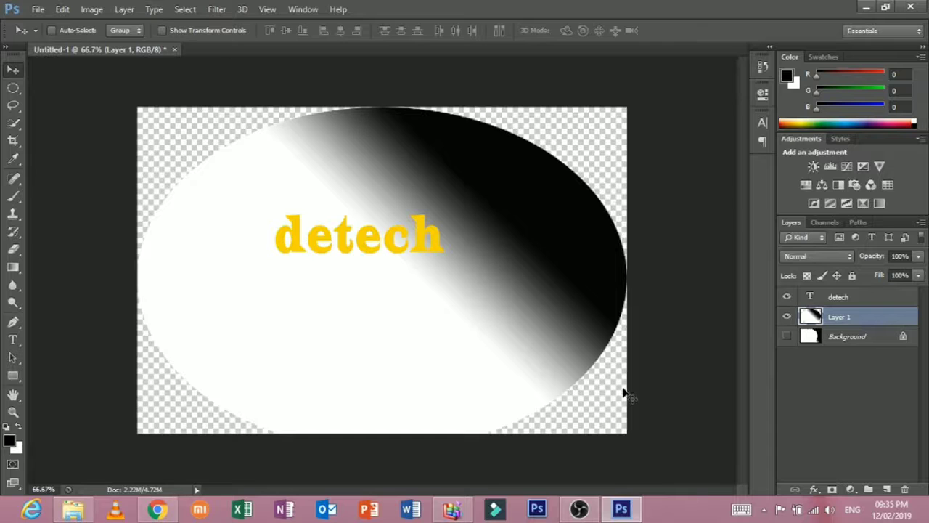
- Preview Untitled-1.png from the desktop, then return to the maximized Photoshop window
double_click(656, 6)
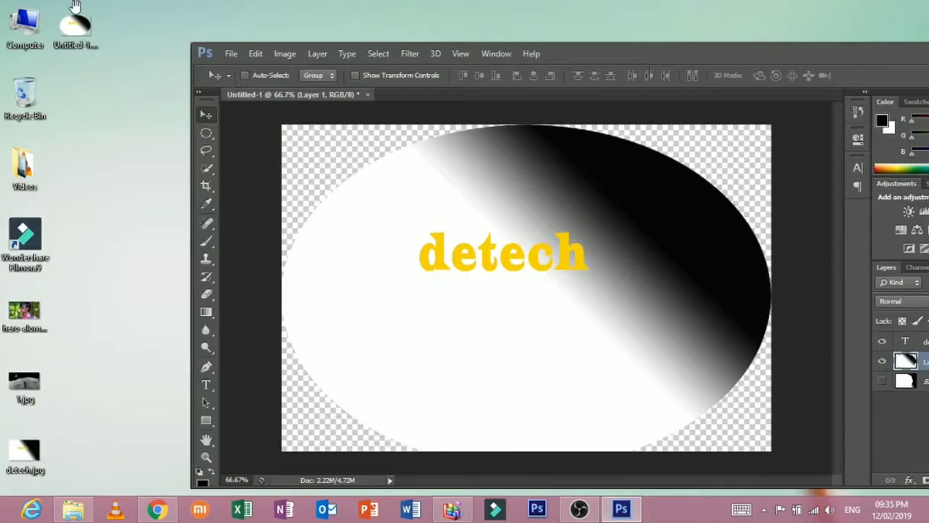
double_click(76, 29)
mouse_move(454, 82)
left_mouse_down()
mouse_move(401, 2)
mouse_move(455, 98)
left_mouse_up()
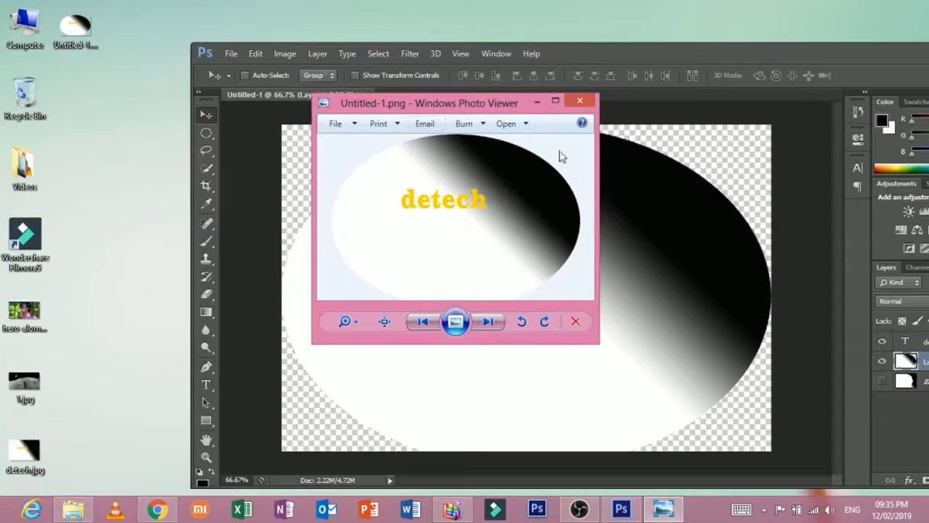
left_click(589, 103)
double_click(659, 53)
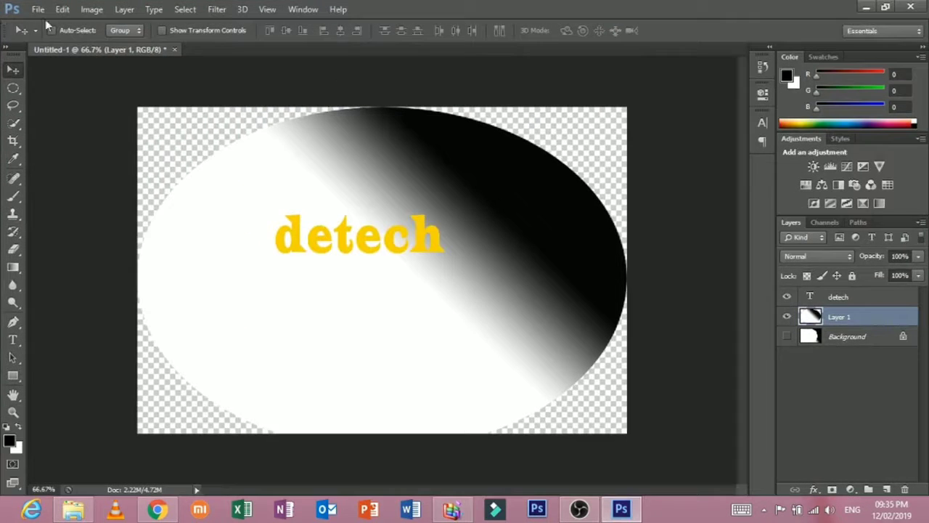
- Open hero-alom-990x557.jpg in a new tab and zoom it to 66.7%
left_click(37, 8)
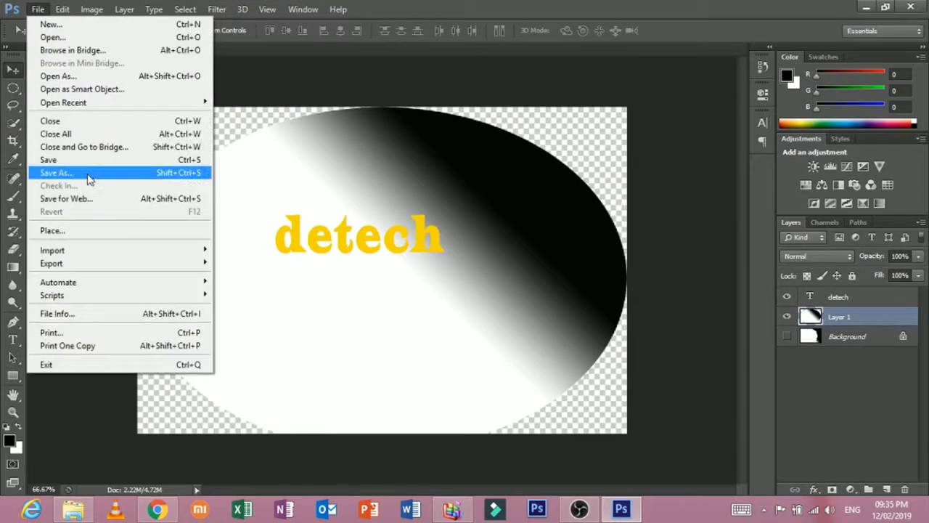
left_click(52, 37)
double_click(450, 356)
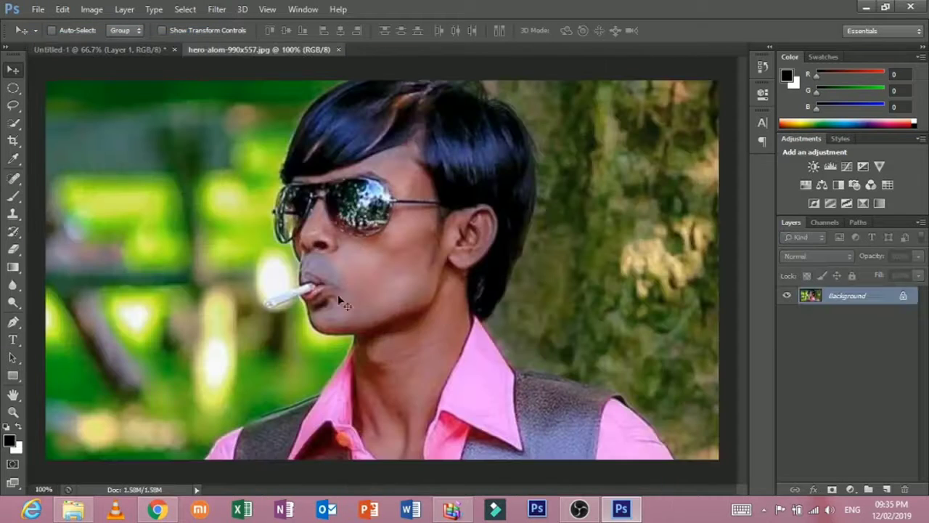
key("ctrl+minus")
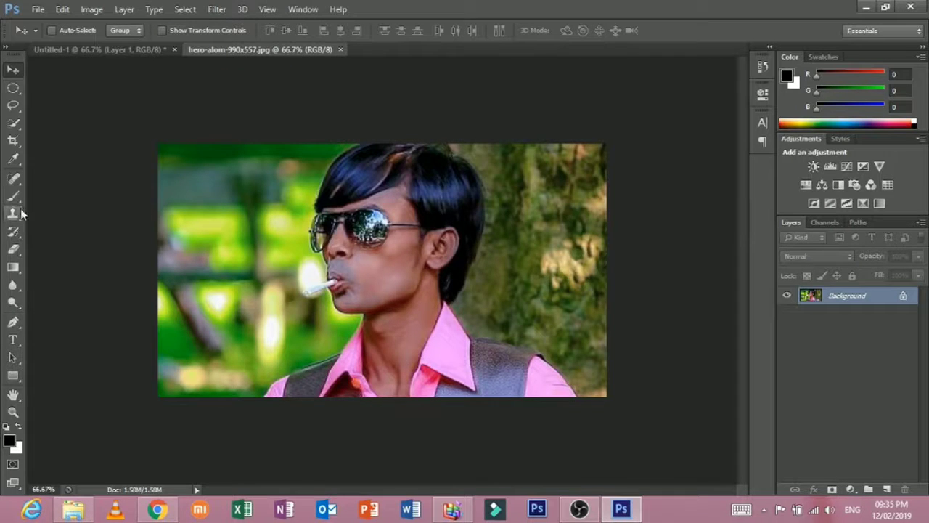
- Switch to the Polygonal Lasso Tool
left_click(13, 106)
left_click(46, 117)
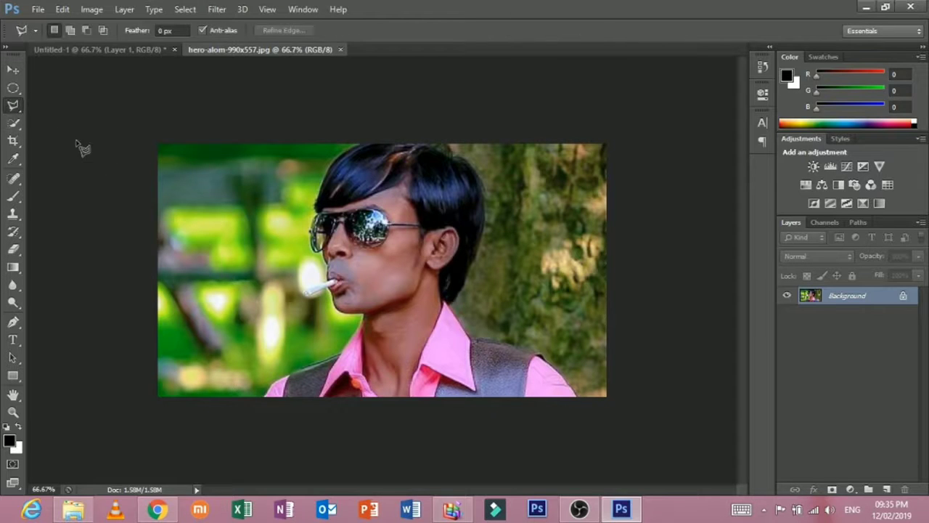
left_click(12, 108)
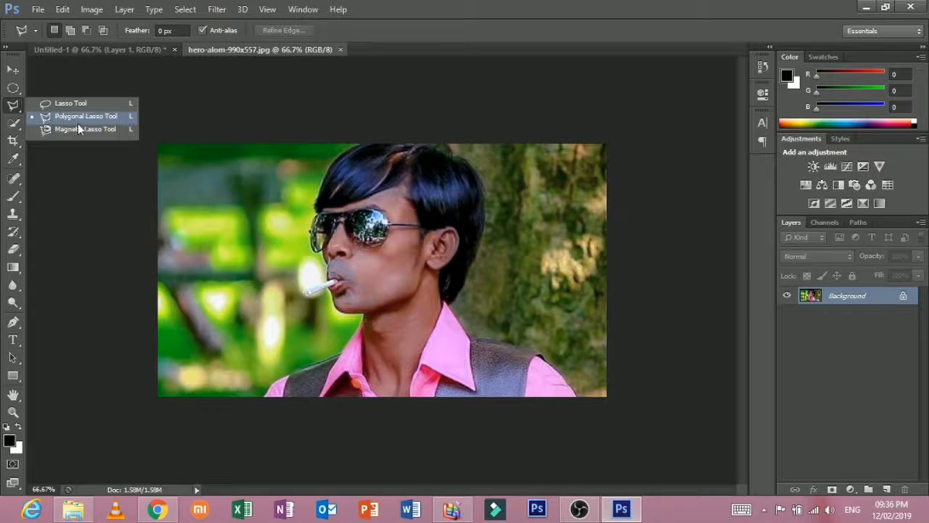
left_click(267, 399)
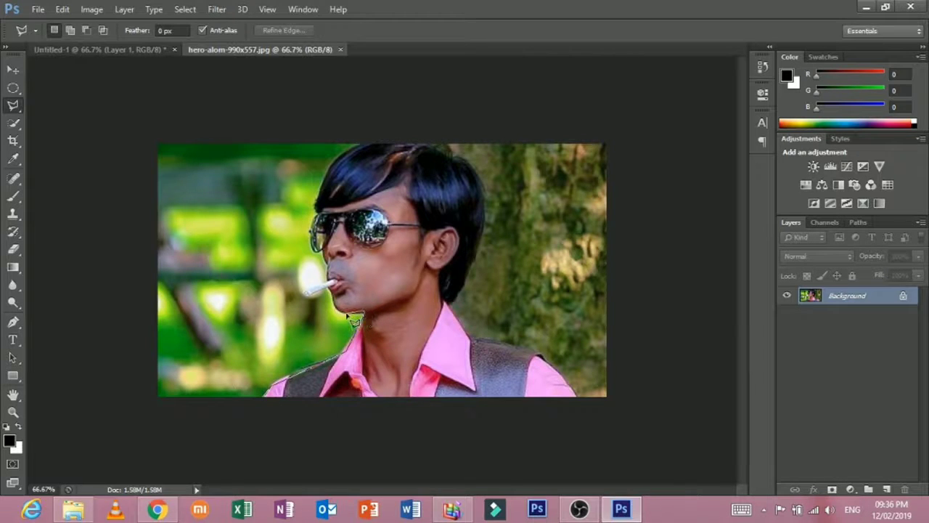
- Trace a closed outline from the cigarette tip over the head and down the shoulder
left_click(294, 301)
left_click(323, 279)
left_click(310, 236)
left_click(314, 212)
left_click(327, 182)
left_click(347, 153)
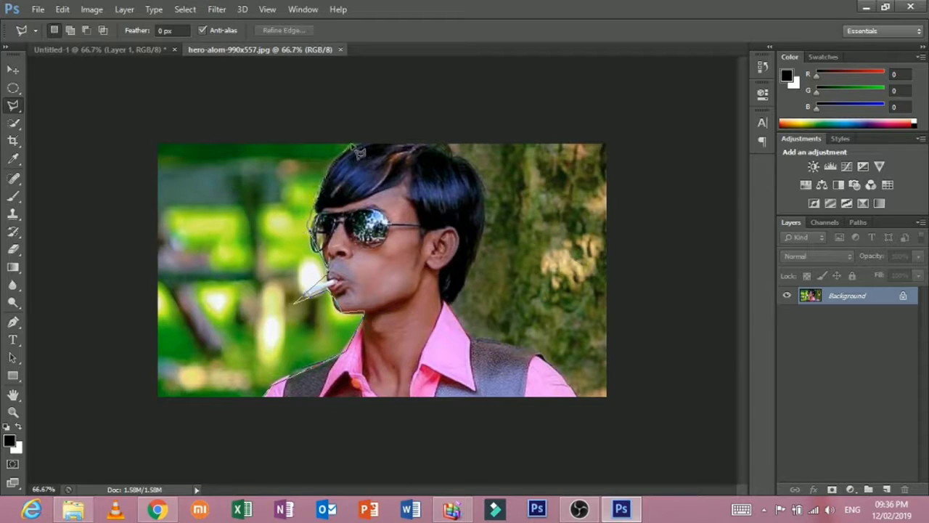
left_click(430, 131)
left_click(493, 205)
left_click(463, 307)
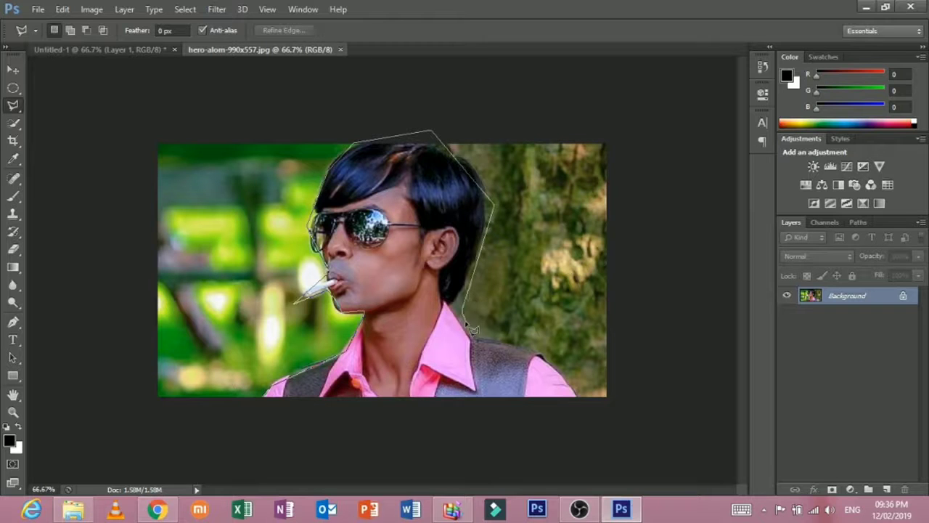
left_click(481, 329)
left_click(545, 343)
double_click(585, 404)
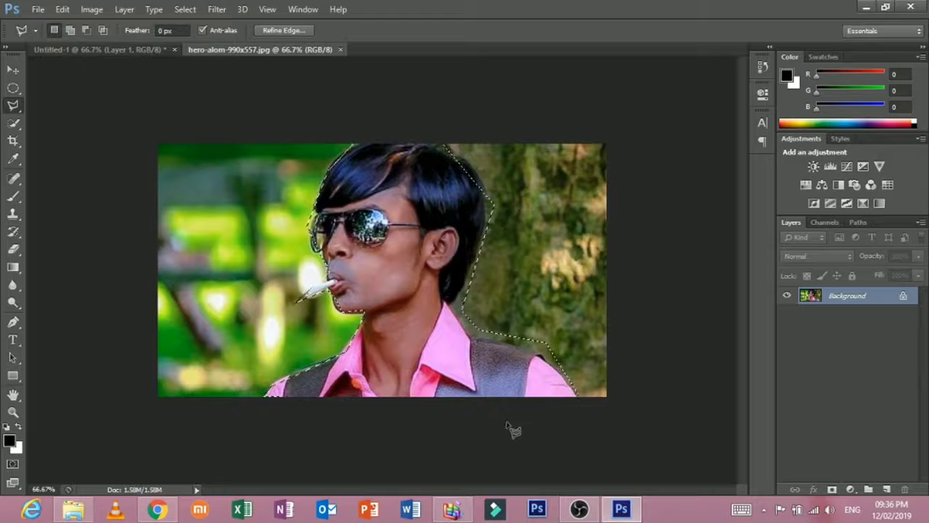
- Paste the selected man onto Layer 1, delete Background, and nudge him right
key("BackSpace")
key("ctrl+d")
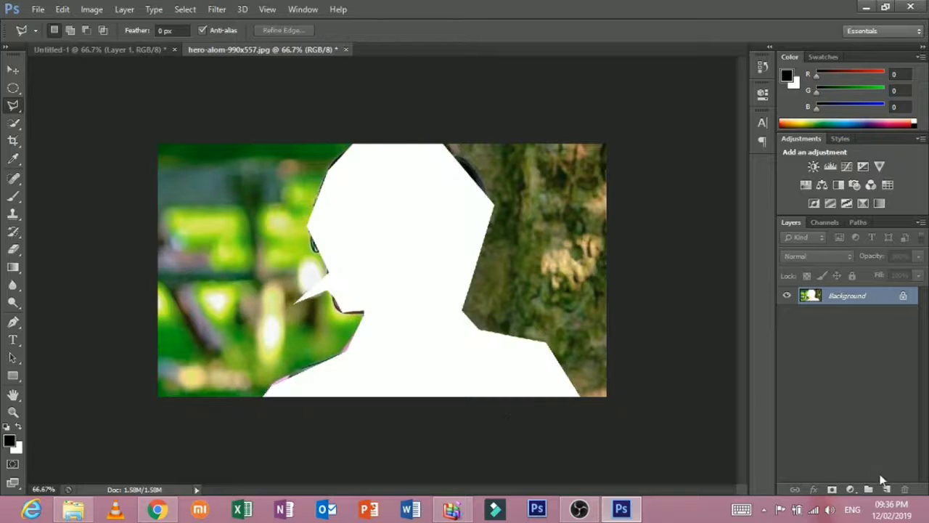
key("ctrl+v")
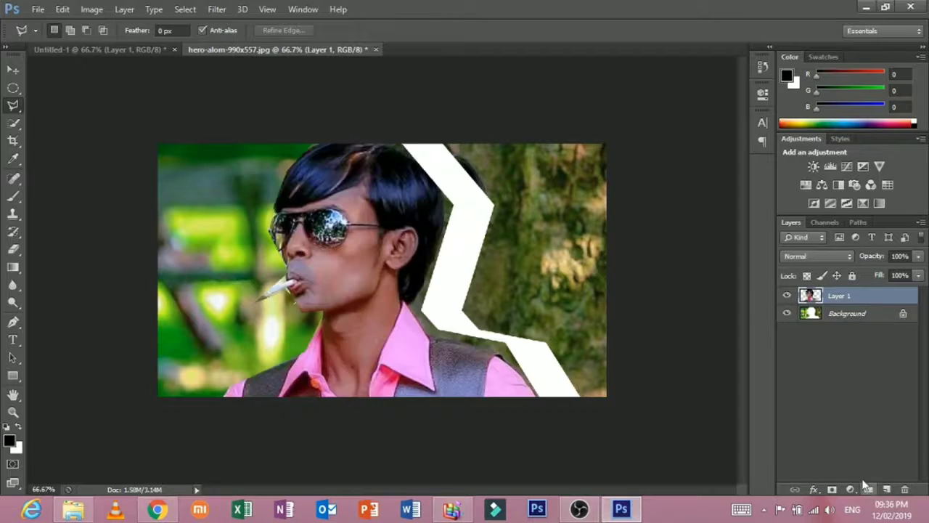
left_click(822, 321)
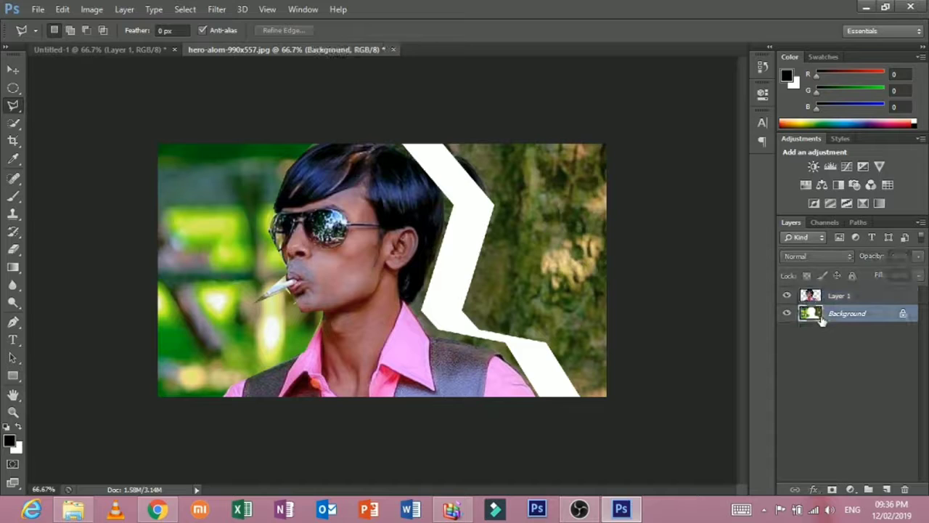
key("Delete")
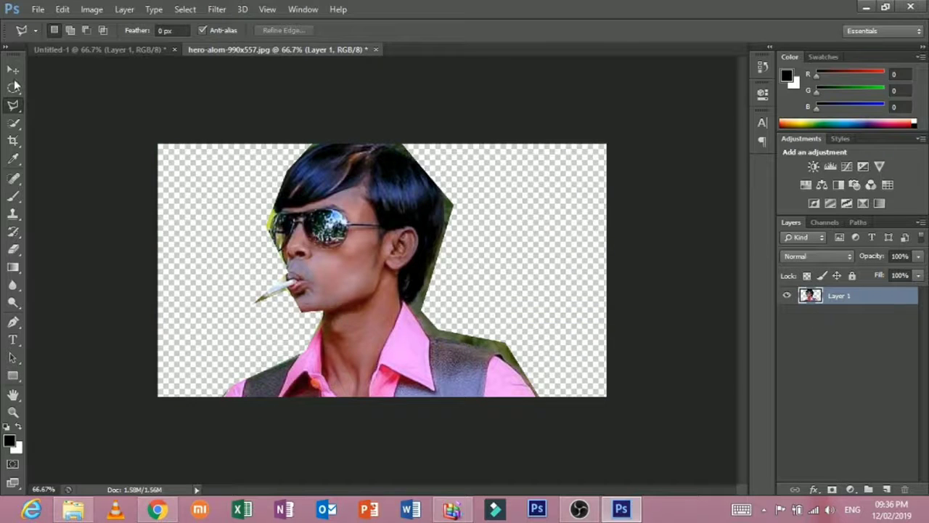
left_click(13, 71)
mouse_move(328, 281)
left_mouse_down()
mouse_move(378, 279)
mouse_move(342, 281)
left_mouse_up()
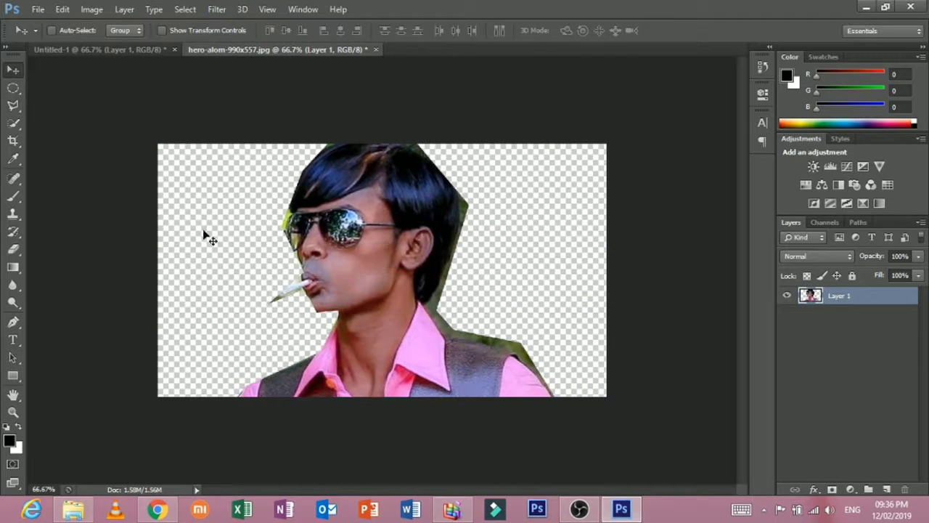
- Save the man cutout as a PNG named '000' to the Desktop
left_click(38, 8)
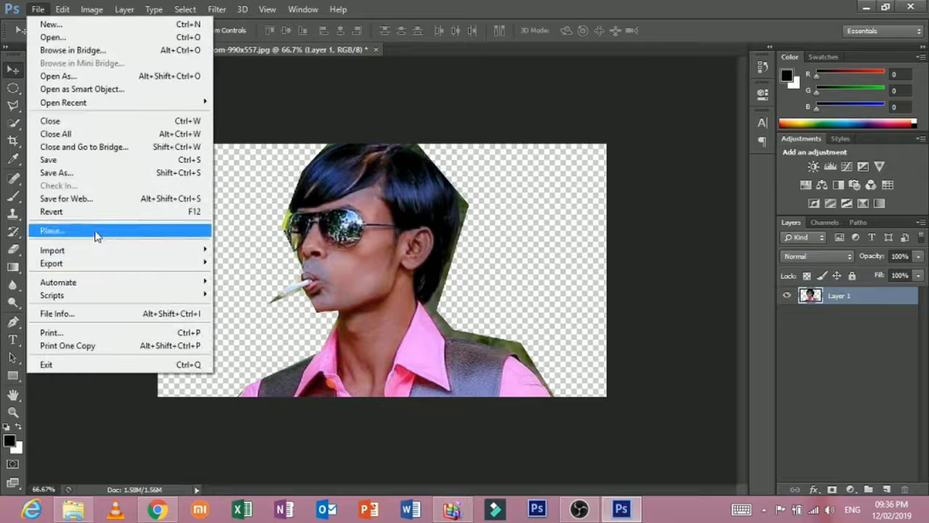
left_click(92, 176)
left_click(493, 325)
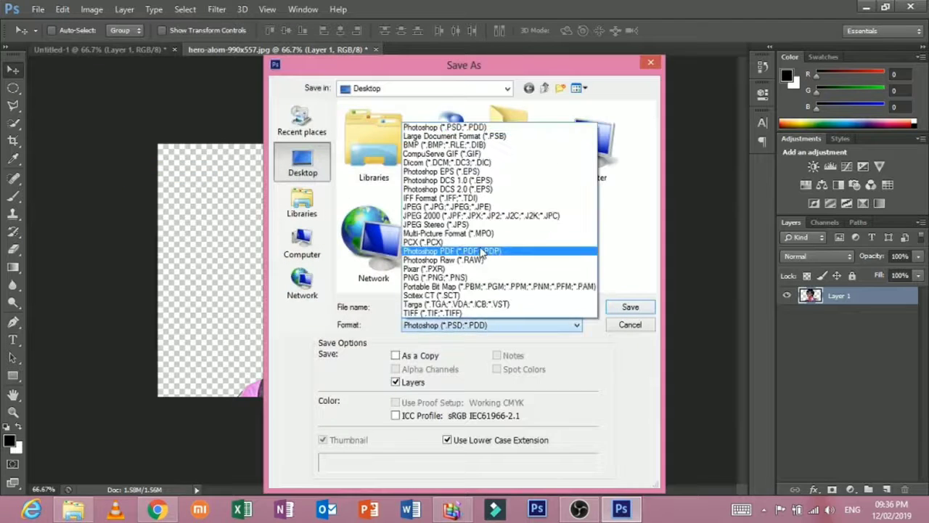
left_click(501, 277)
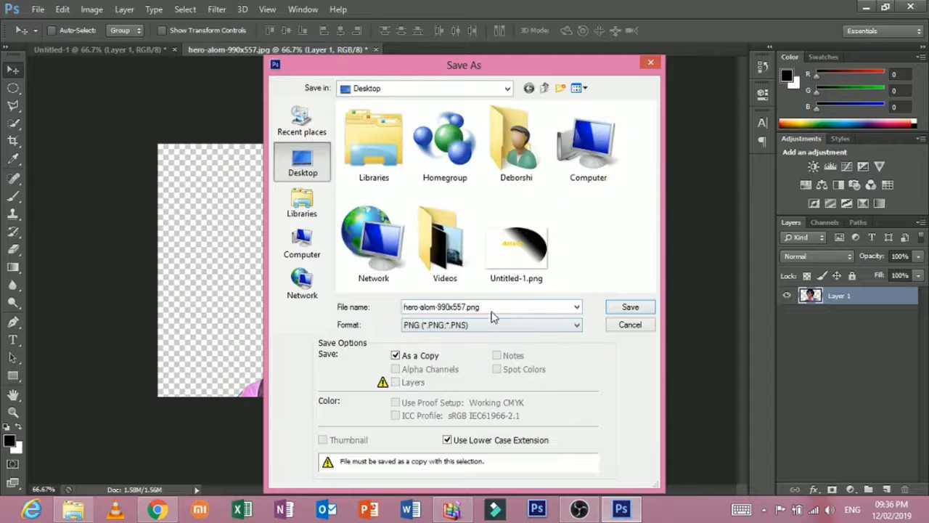
left_click(491, 321)
left_click(479, 277)
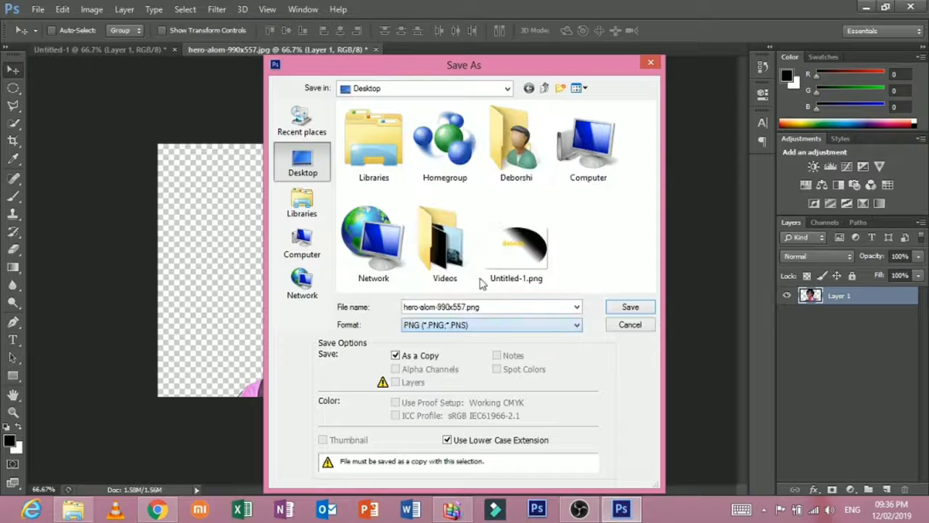
triple_click(488, 306)
type("000")
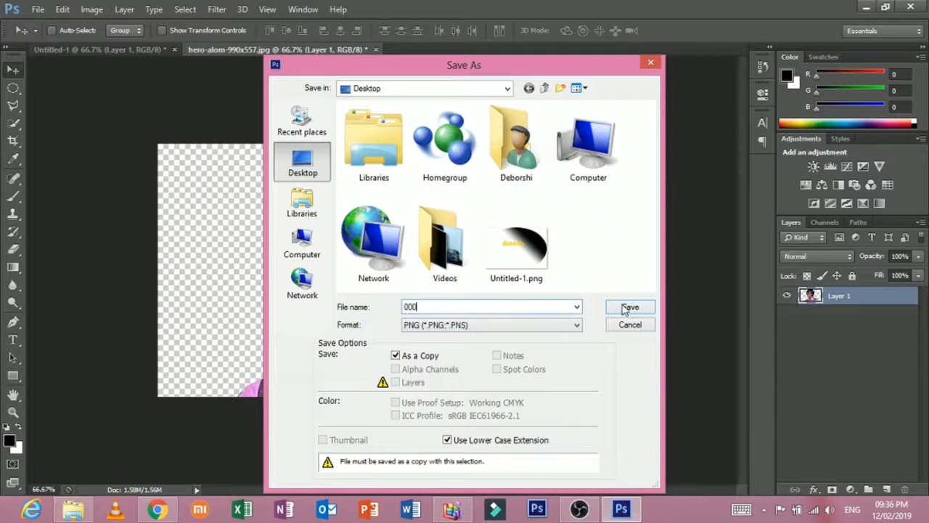
left_click(627, 308)
left_click(500, 158)
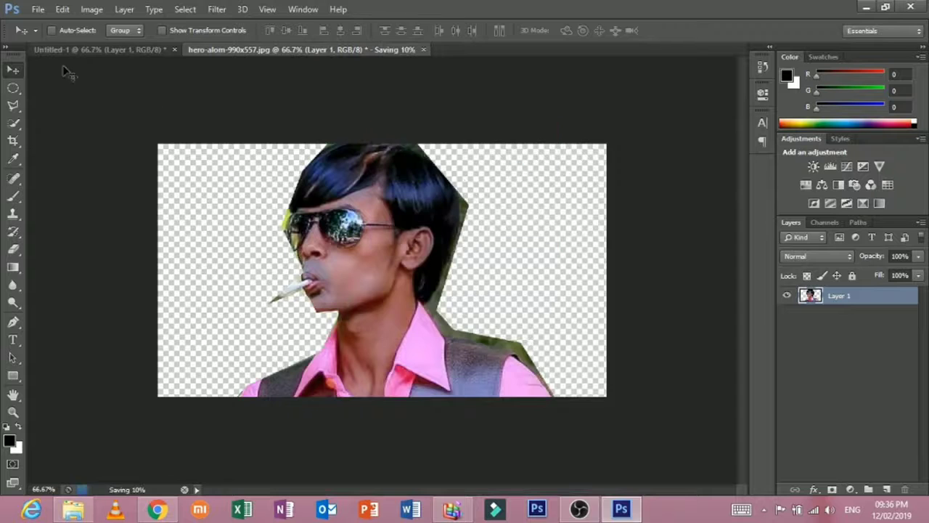
- Close the photo and Untitled-1 documents without saving changes
left_click(423, 50)
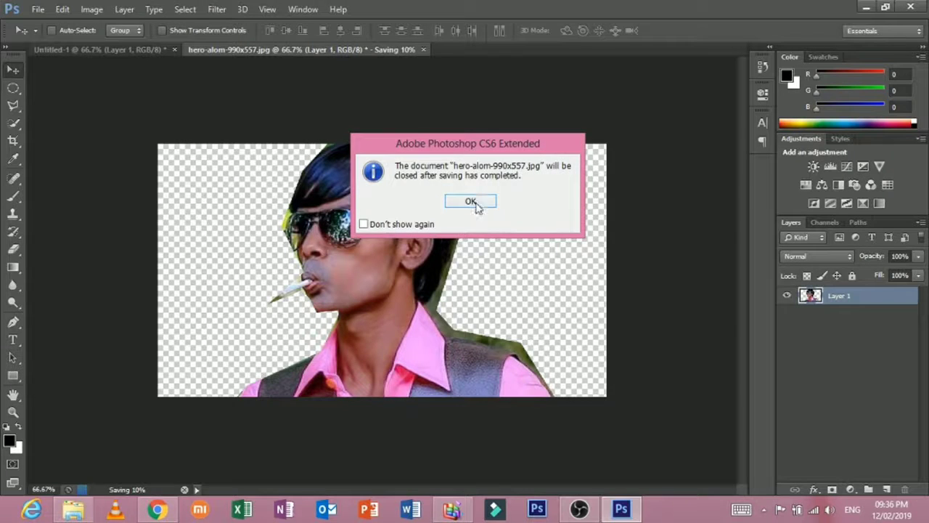
left_click(477, 205)
left_click(380, 51)
left_click(476, 206)
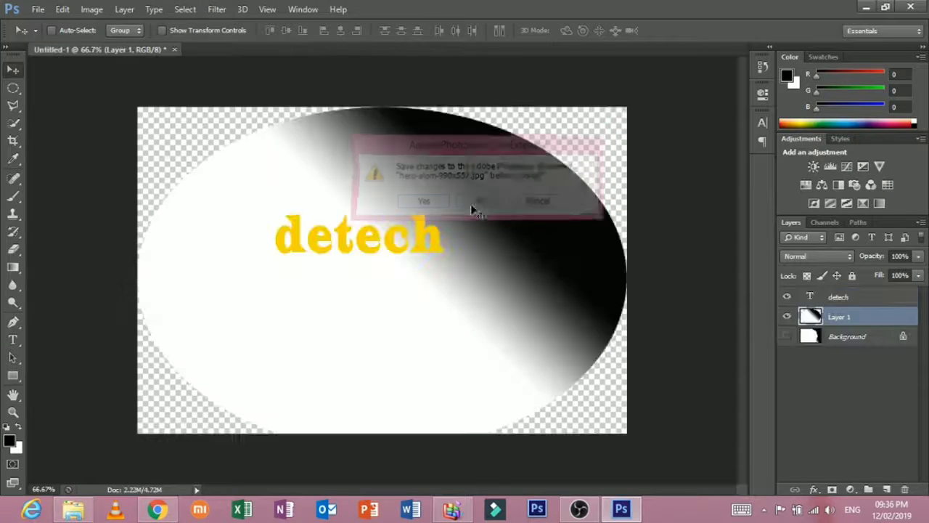
left_click(175, 49)
left_click(475, 201)
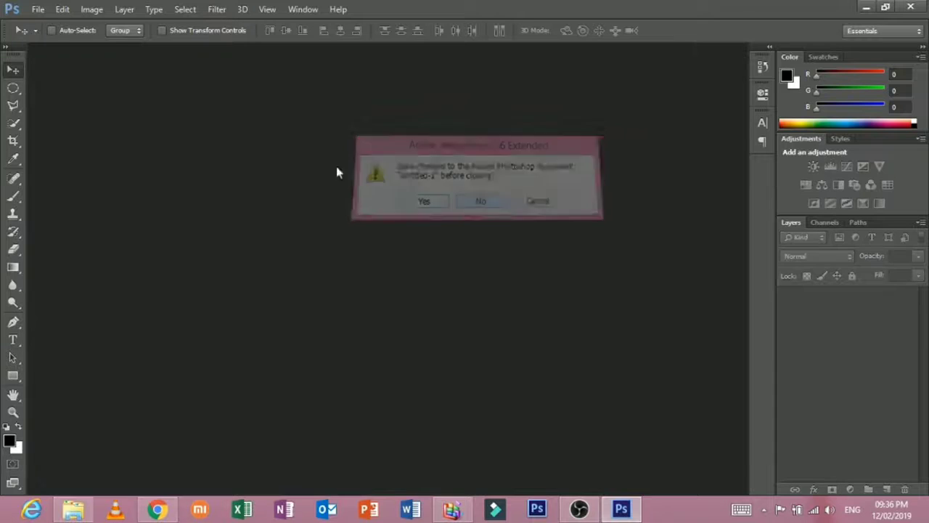
- Try to browse in Bridge and dismiss the resulting error
left_click(37, 9)
left_click(61, 50)
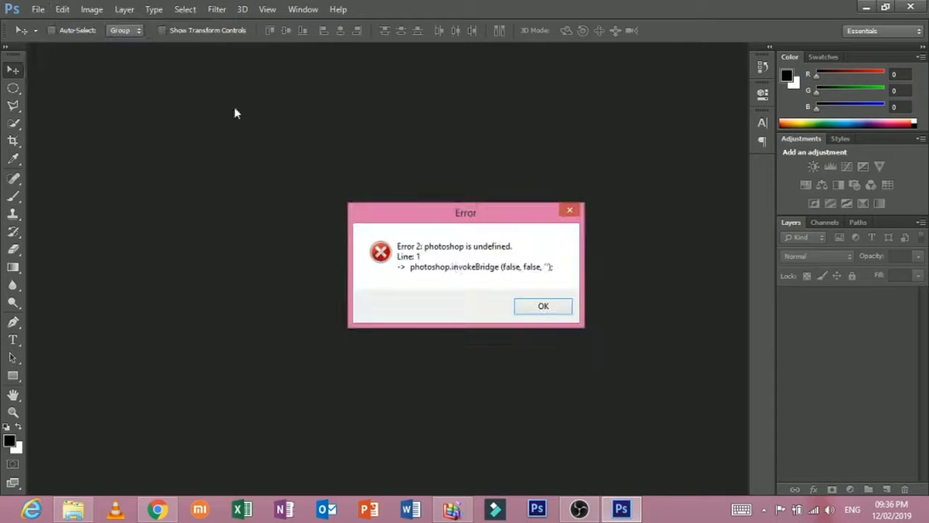
left_click(544, 308)
left_click(38, 9)
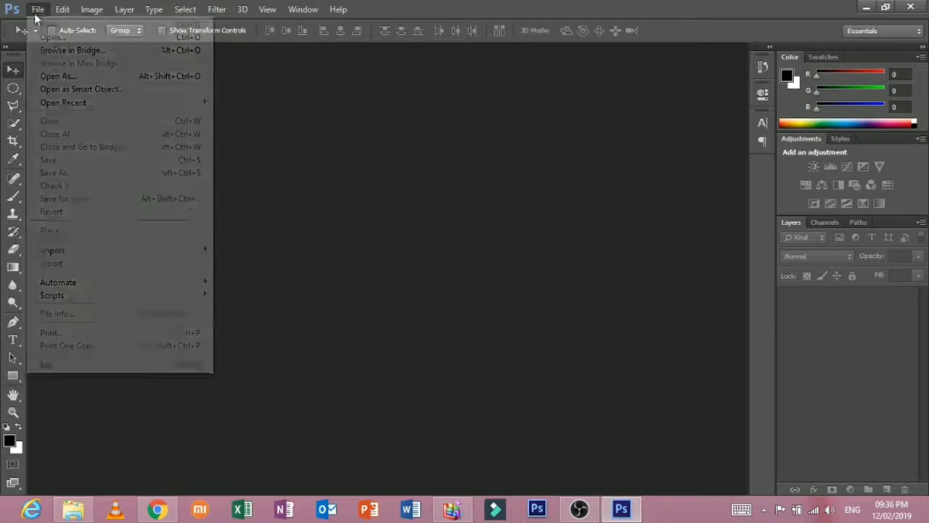
- Open the moon photo 1.jpg, accepting the pixel aspect ratio warning
left_click(51, 37)
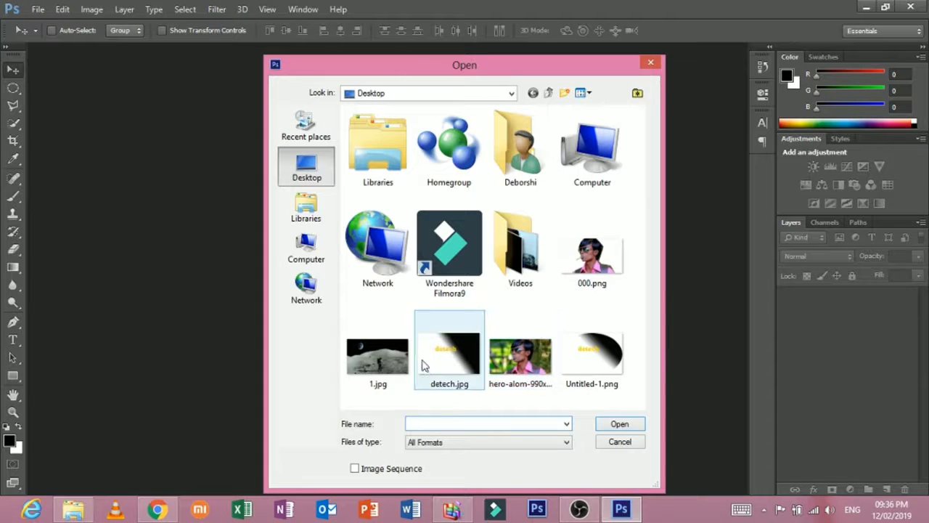
double_click(394, 354)
left_click(466, 206)
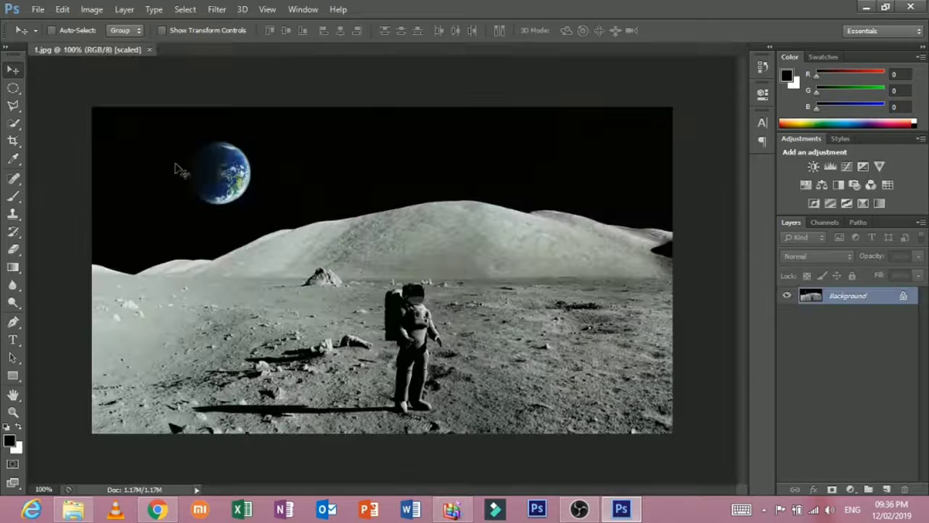
- Open the man cutout 000.png, select it all, and paste it onto the moon photo
left_click(38, 10)
left_click(45, 36)
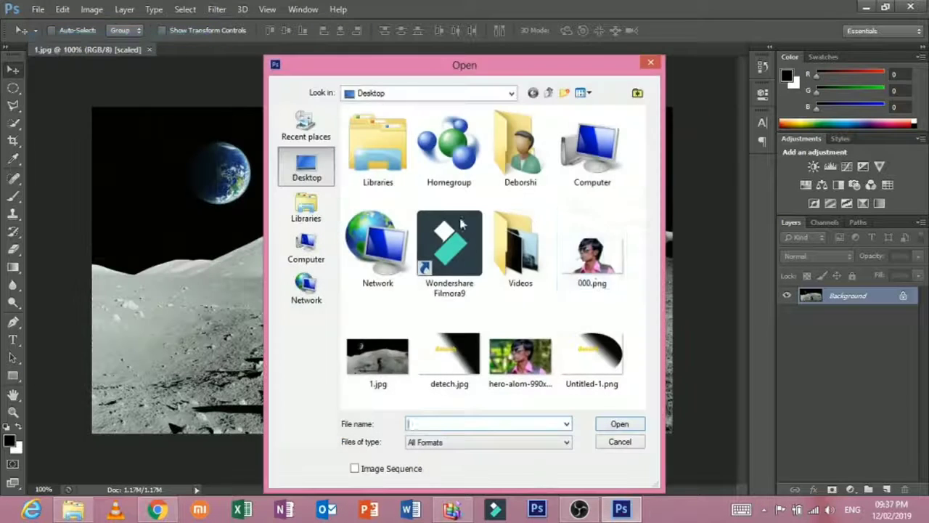
double_click(616, 281)
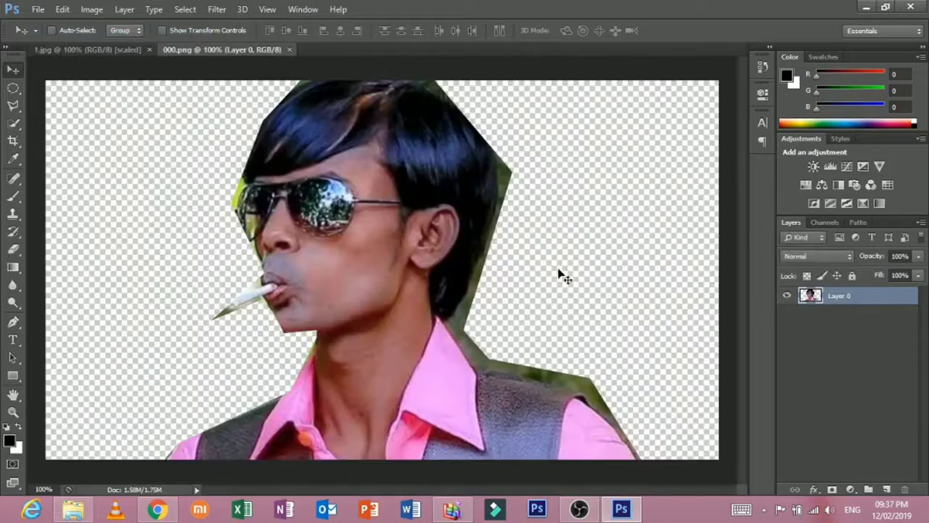
key("ctrl+a")
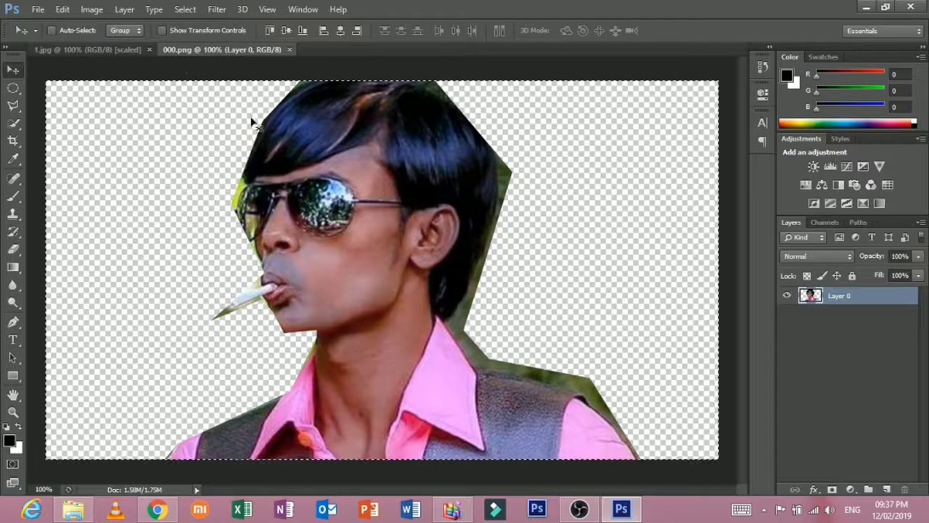
left_click(107, 51)
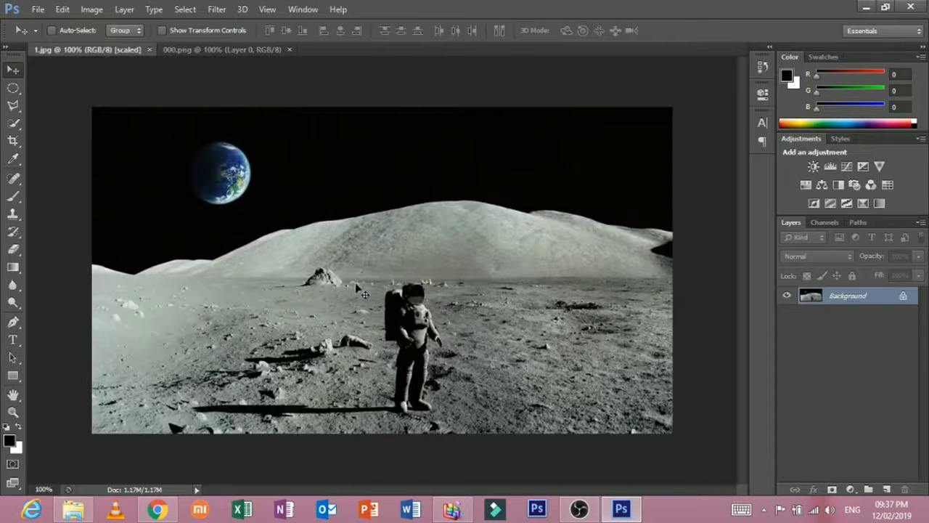
key("ctrl+v")
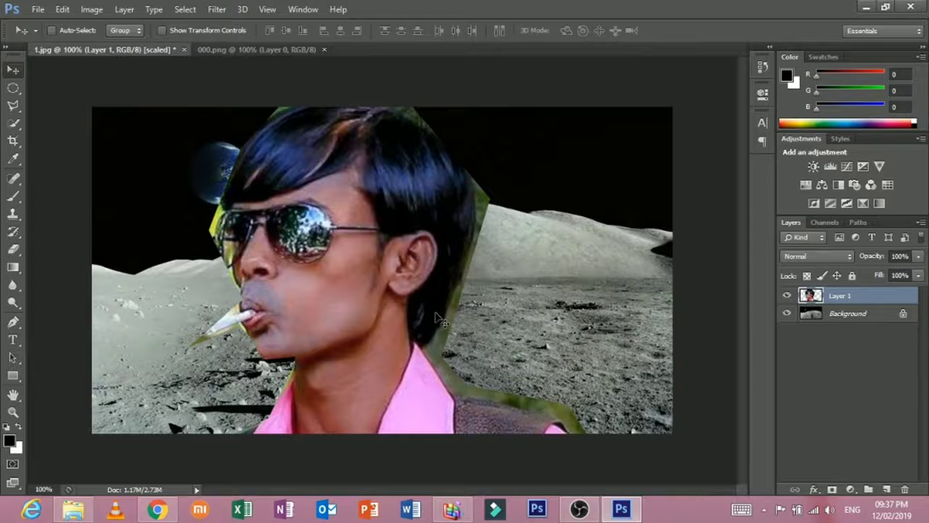
- Free-transform the pasted man beside the astronaut to about 58% width and 63% height
key("ctrl+t")
mouse_move(557, 350)
left_mouse_down()
mouse_move(592, 388)
mouse_move(370, 251)
left_mouse_up()
mouse_move(269, 208)
left_mouse_down()
mouse_move(270, 356)
mouse_move(226, 387)
left_mouse_up()
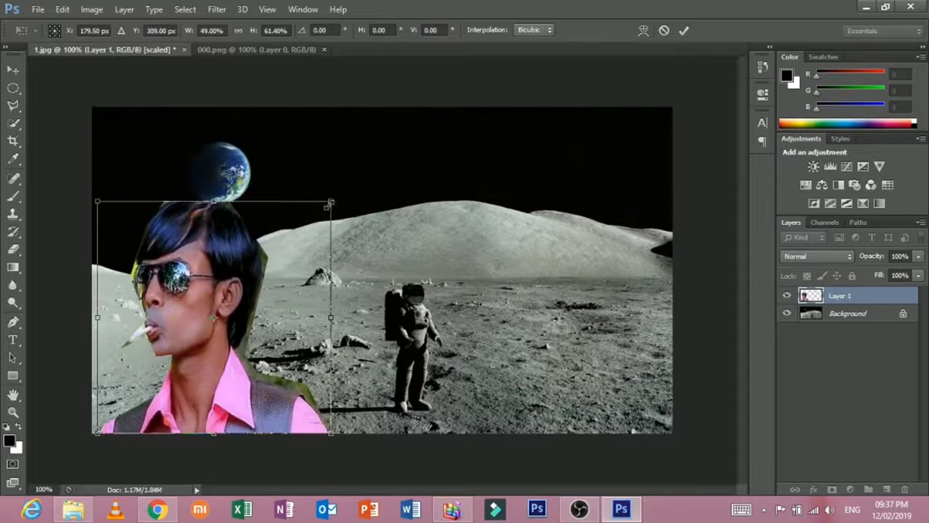
left_click_drag(330, 203, 371, 196)
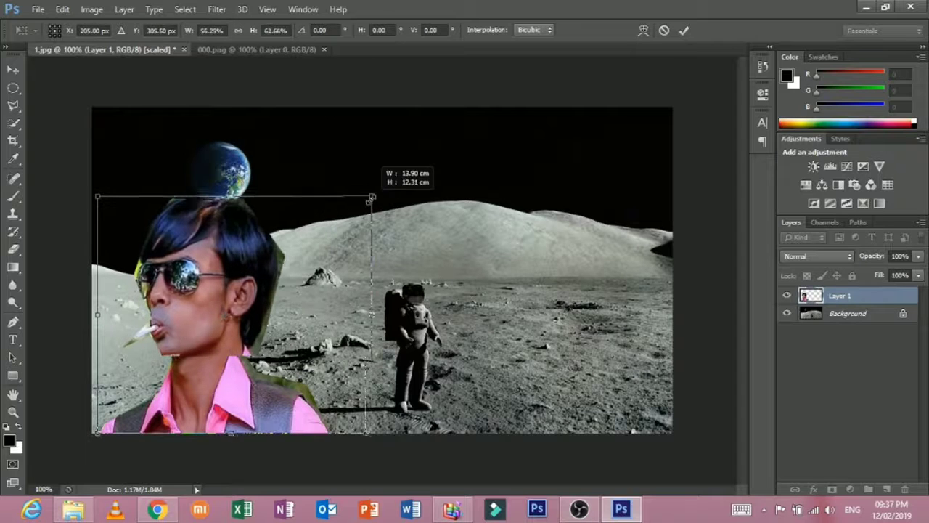
left_click(156, 509)
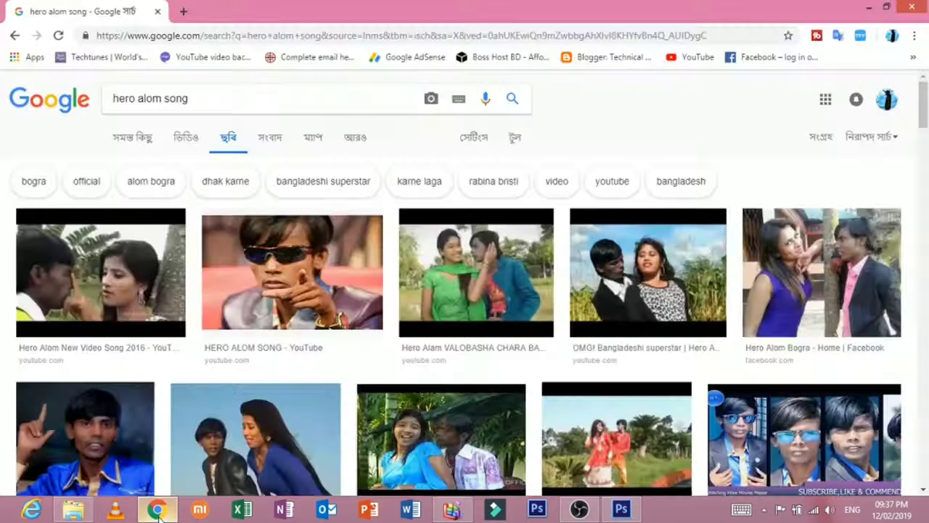
- Search images for 'hero alom png' and preview the blue-shirt photo of the man
left_click(209, 102)
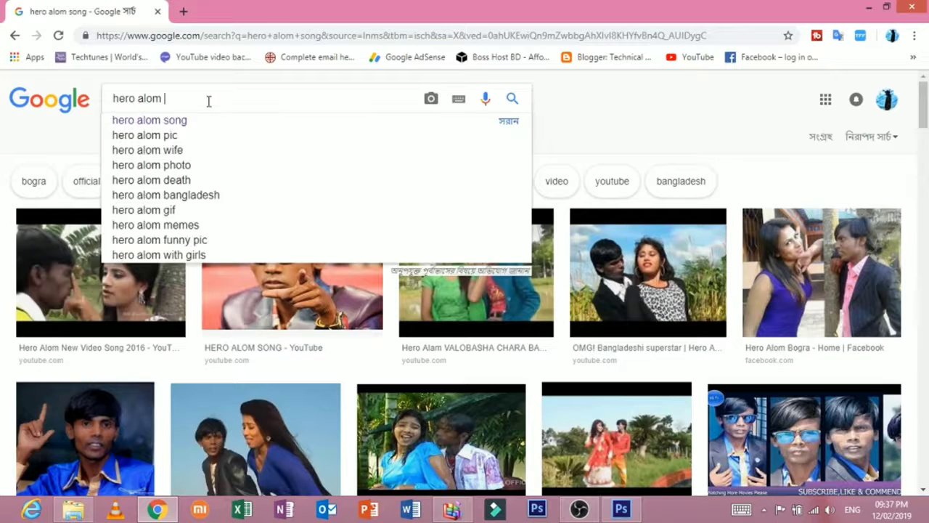
type("png")
key("Return")
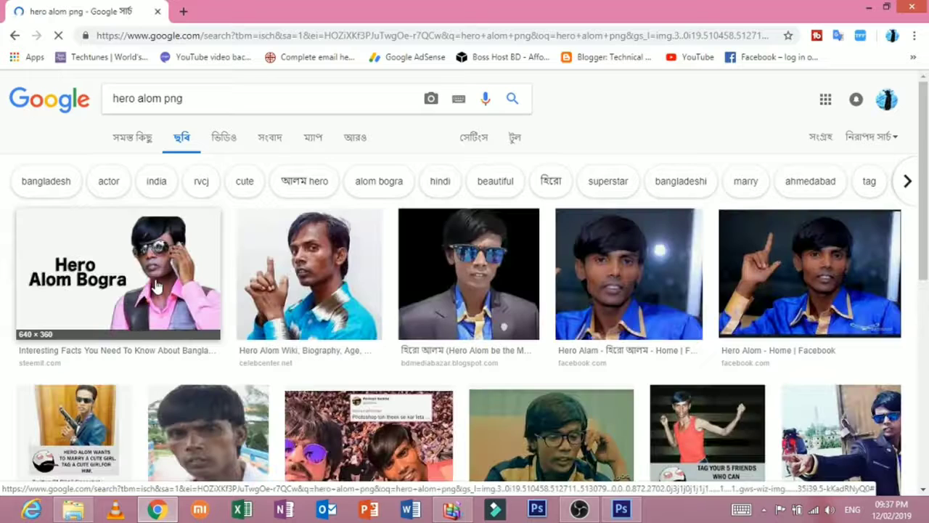
left_click(305, 279)
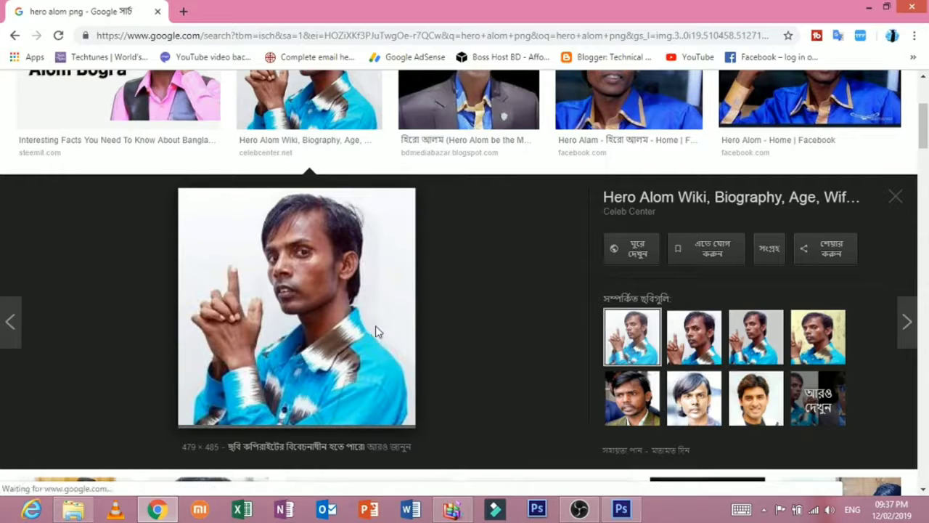
- Save the blue-shirt photo of the man from Chrome onto the desktop
left_click(886, 7)
left_click(868, 6)
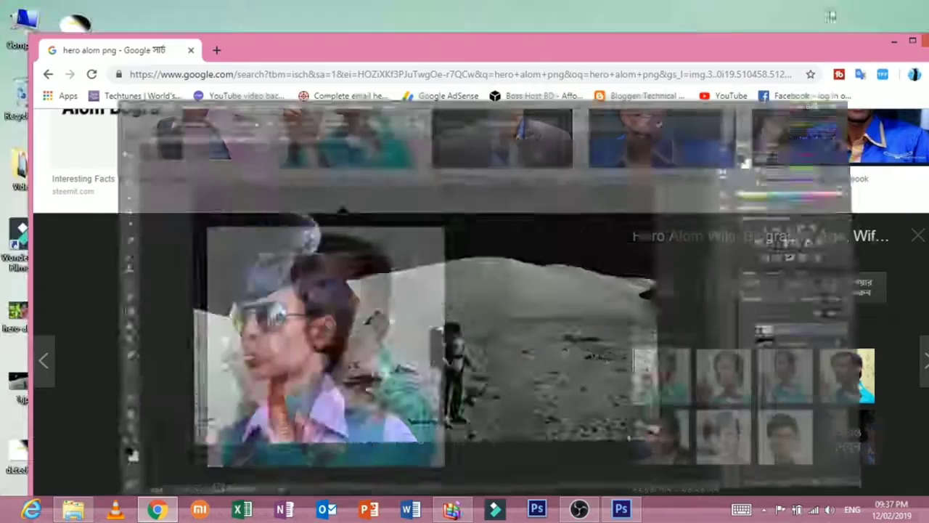
left_click_drag(429, 56, 636, 26)
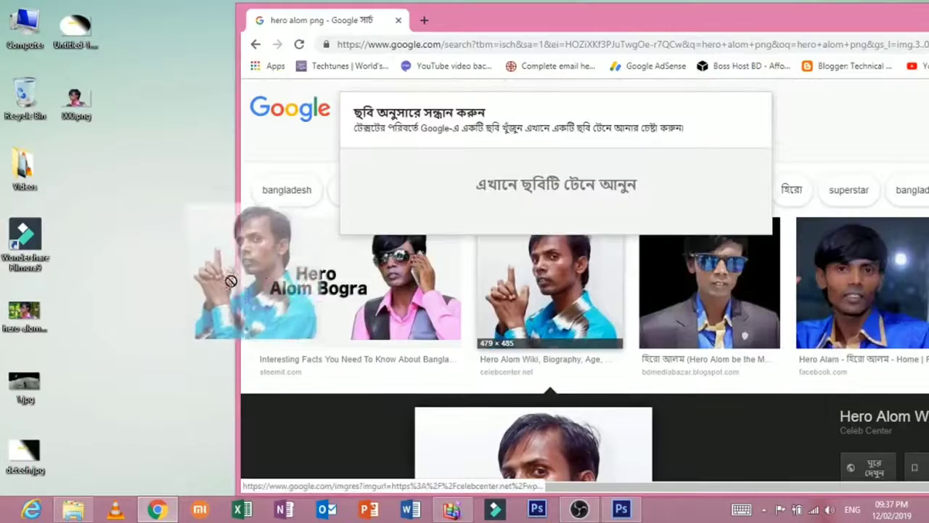
left_click_drag(508, 341, 98, 174)
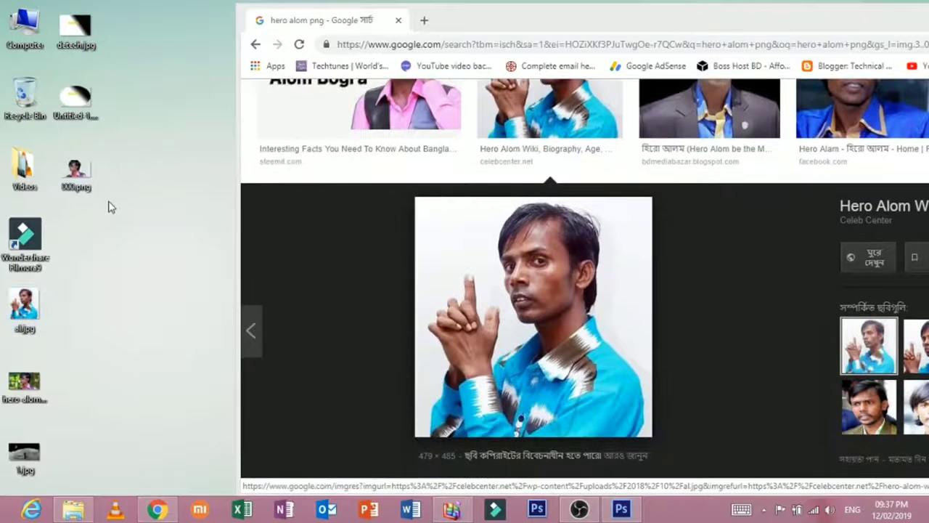
left_click(22, 319)
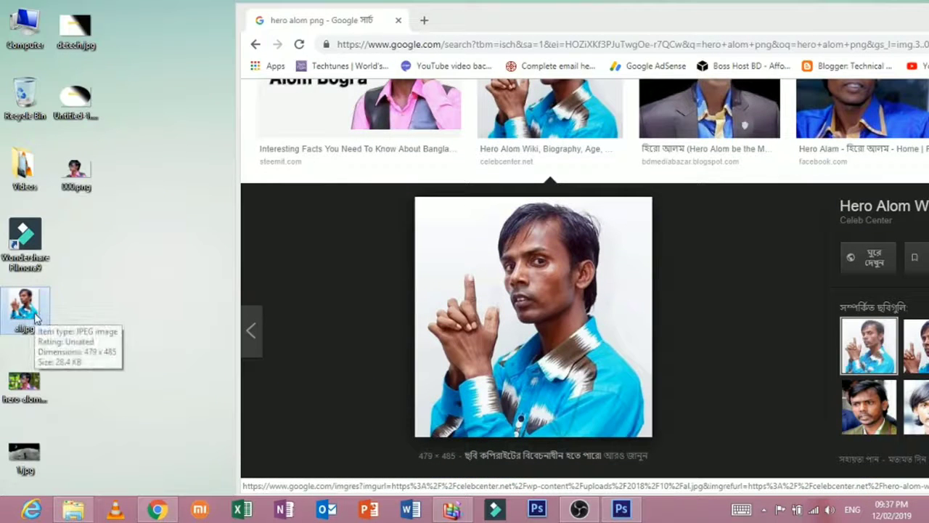
- Check 000.png in the photo viewer, then minimize Chrome and return to Photoshop
double_click(96, 185)
left_click(580, 100)
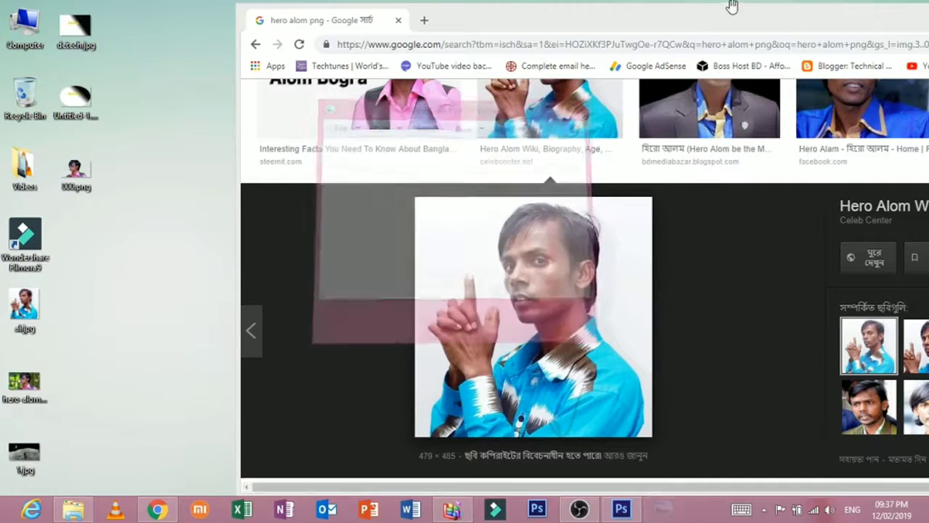
left_click_drag(733, 15, 641, 34)
left_click(733, 32)
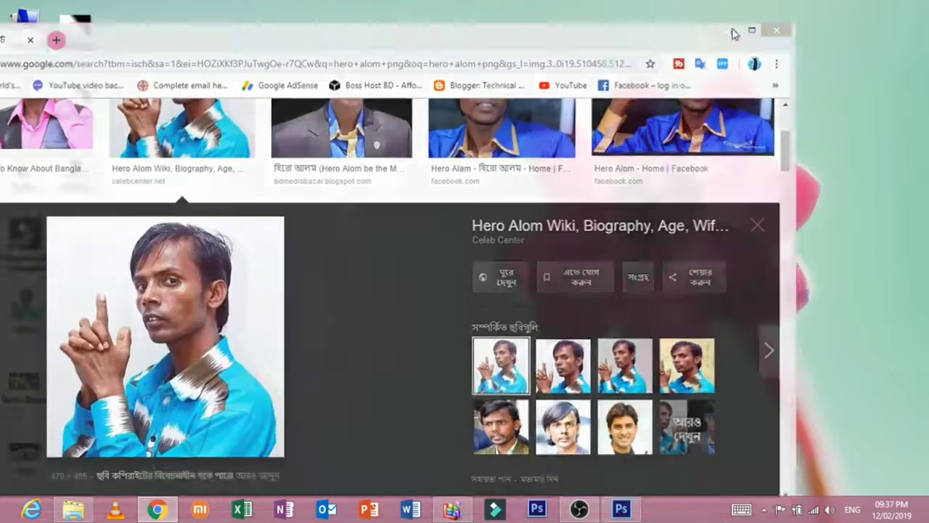
left_click(635, 501)
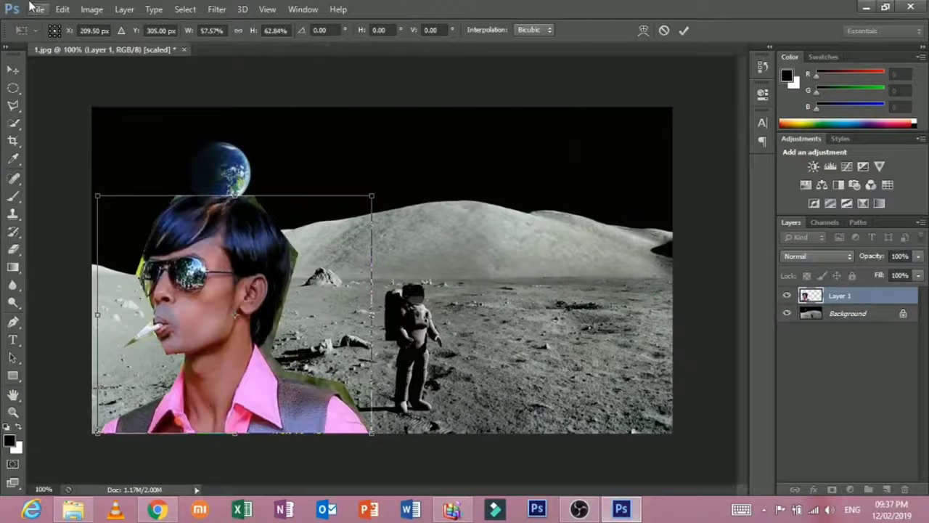
- Apply the resize and save the layered composite as Photoshop PSD 1.psd with maximize compatibility
left_click(38, 9)
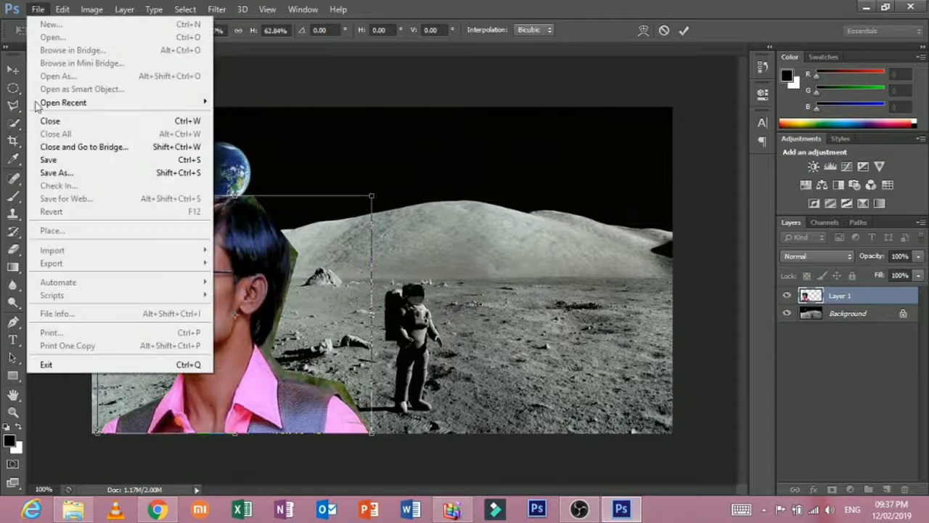
left_click(116, 174)
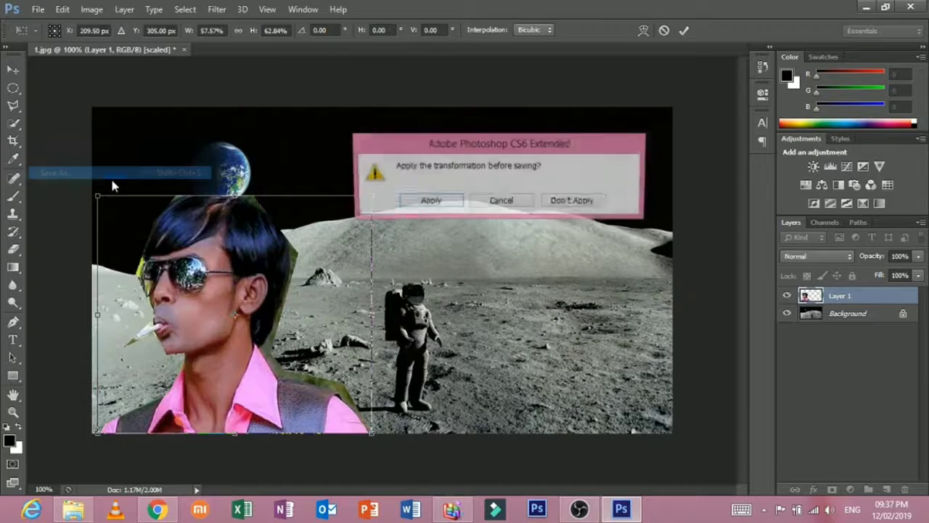
left_click(429, 201)
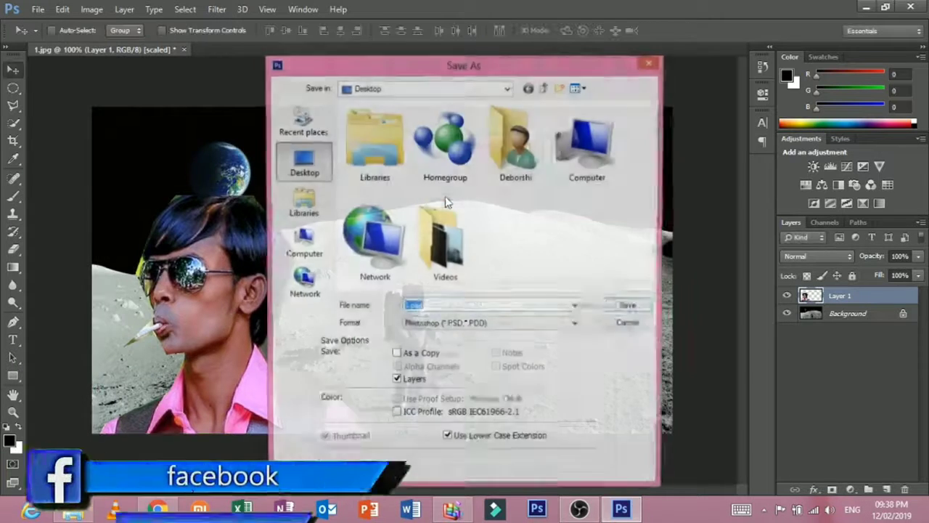
left_click(508, 324)
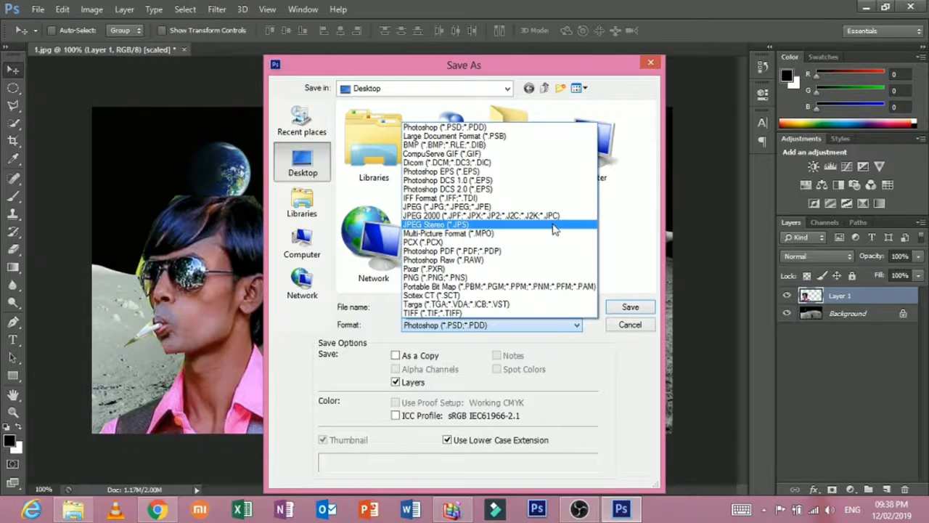
left_click(524, 129)
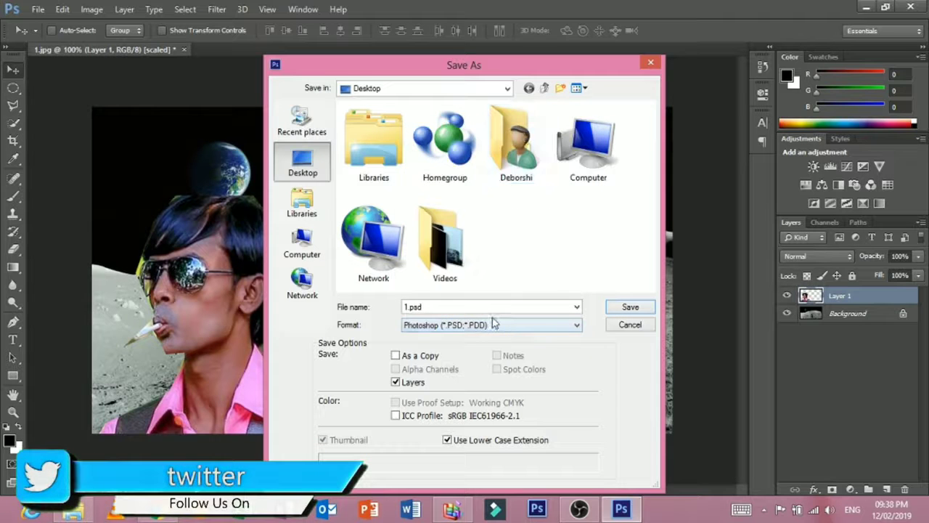
left_click(646, 307)
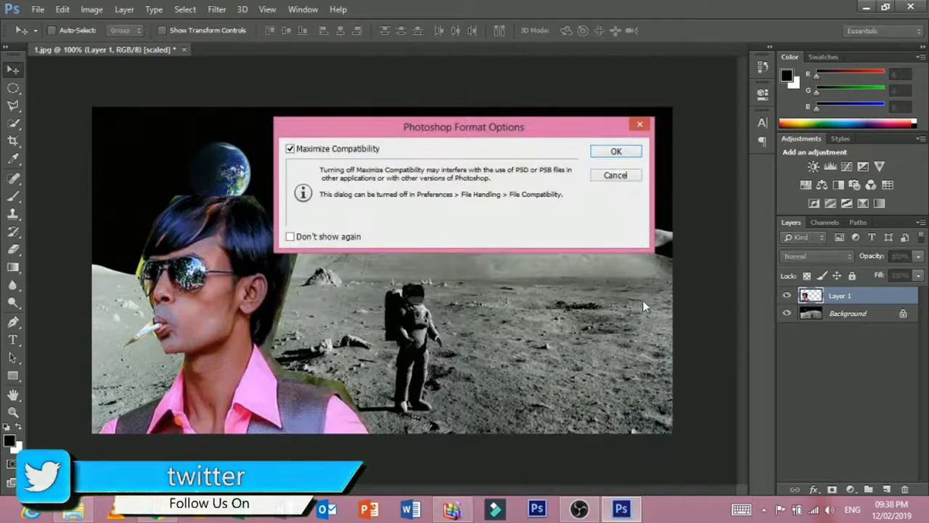
left_click(616, 151)
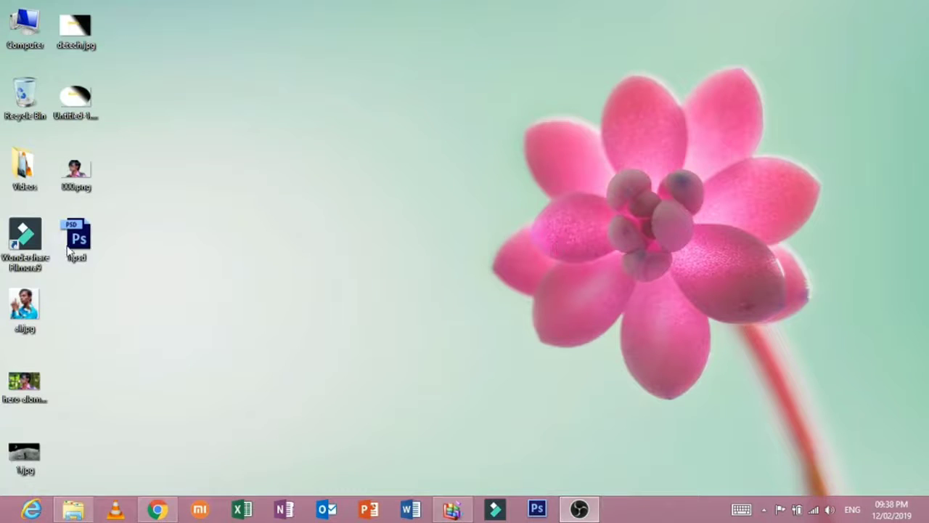
double_click(70, 250)
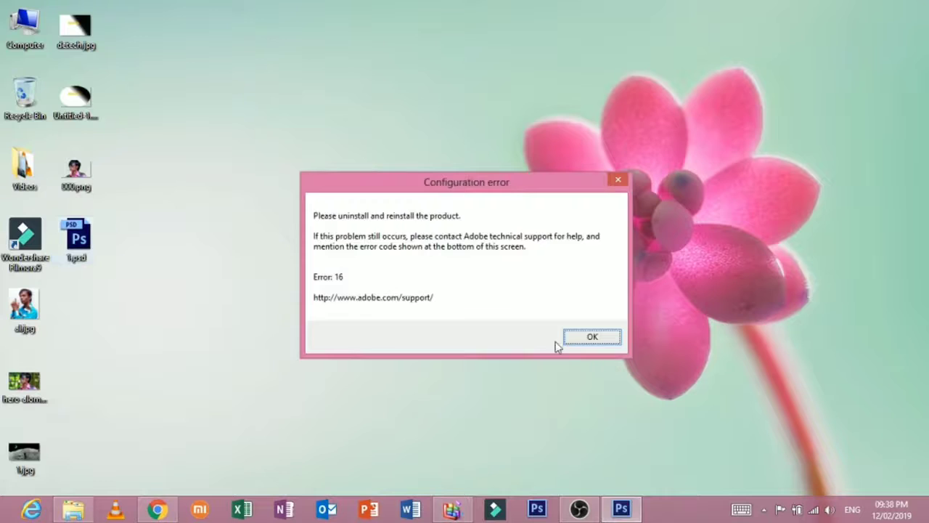
left_click(578, 340)
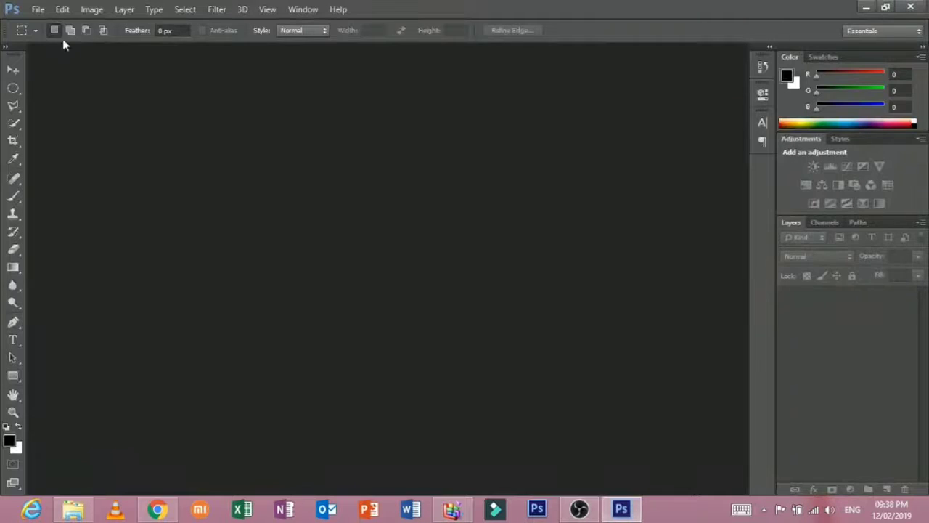
left_click(37, 8)
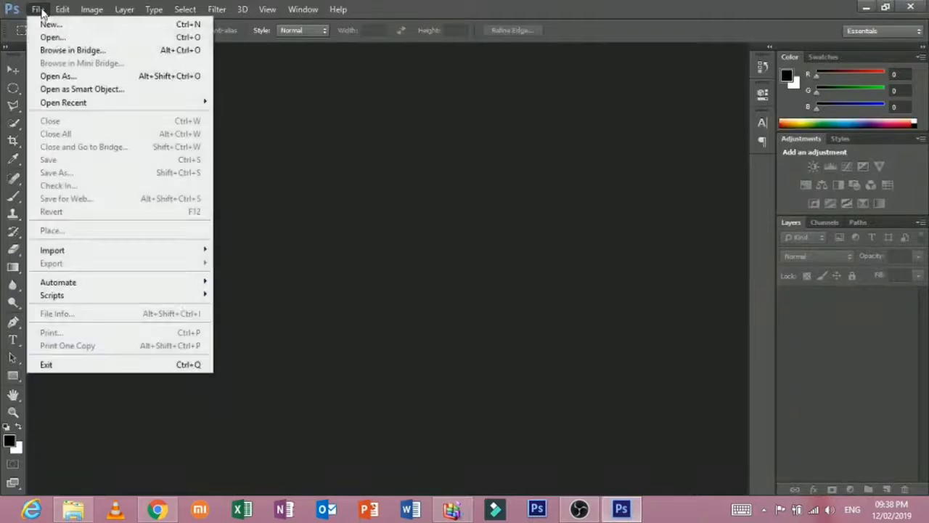
left_click(460, 251)
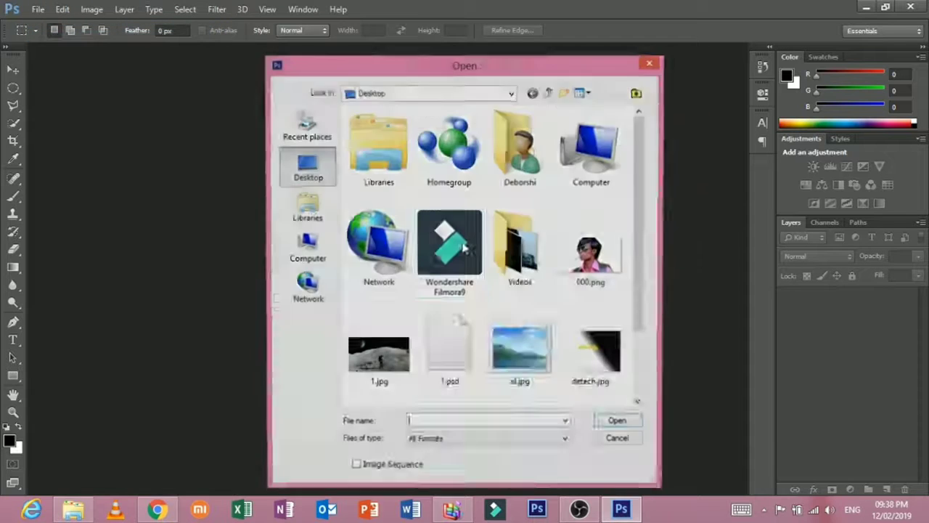
left_click_drag(646, 236, 637, 356)
double_click(449, 280)
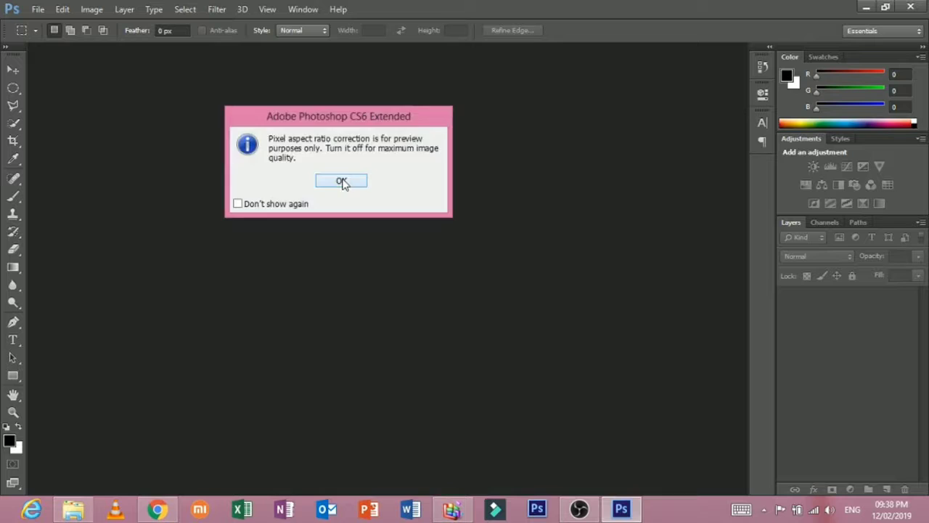
left_click(341, 181)
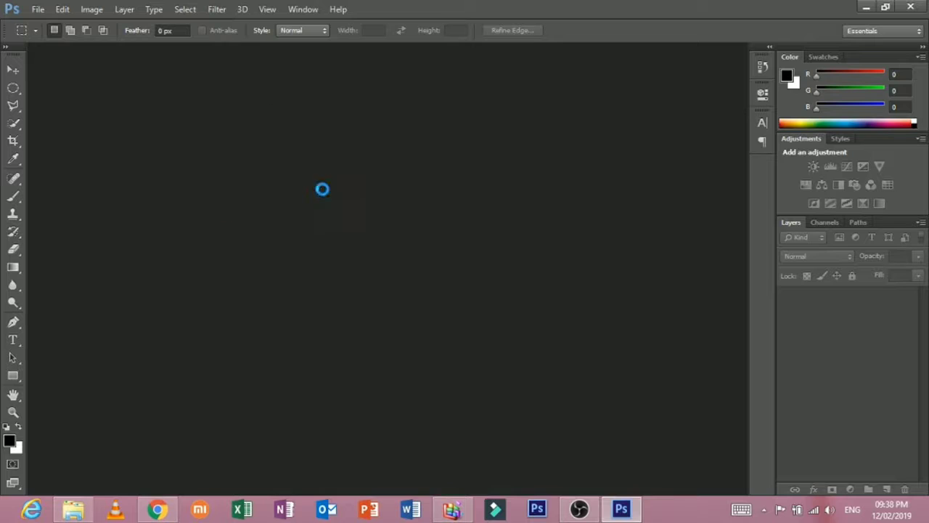
left_click(813, 316)
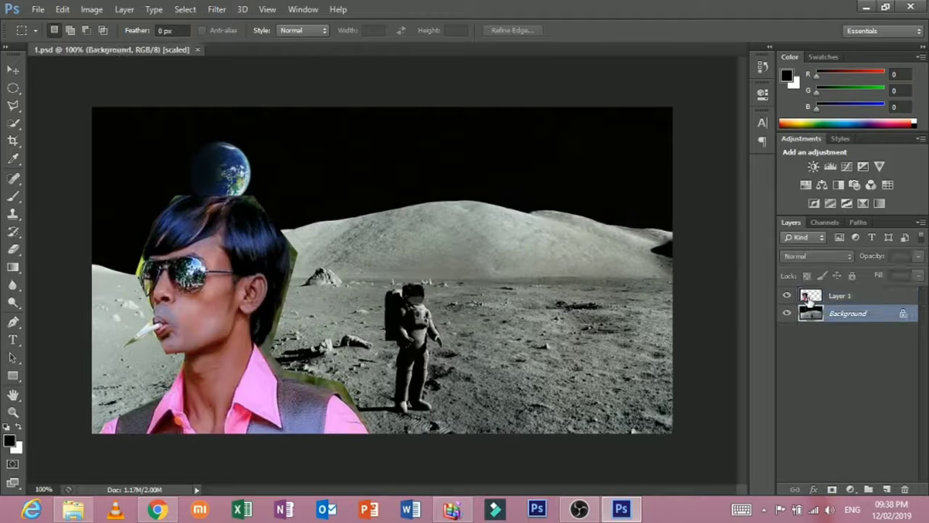
left_click(840, 296)
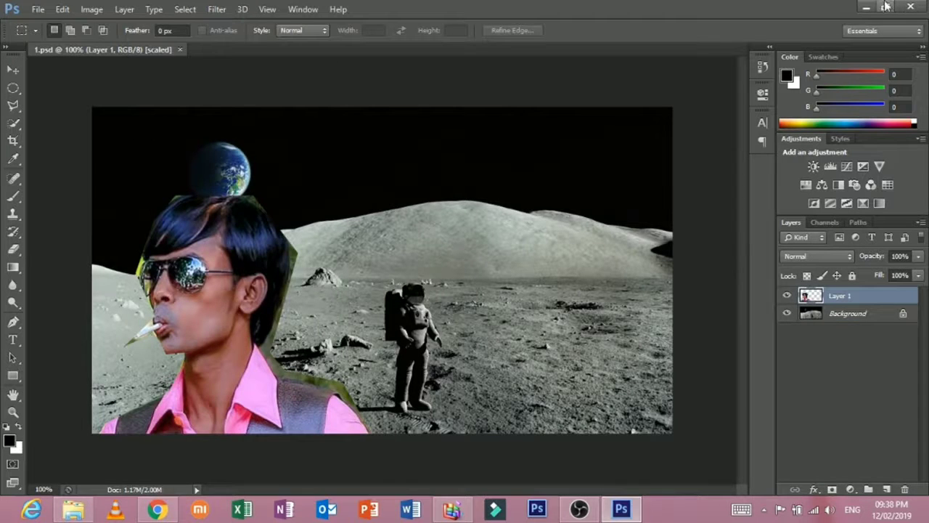
left_click(910, 6)
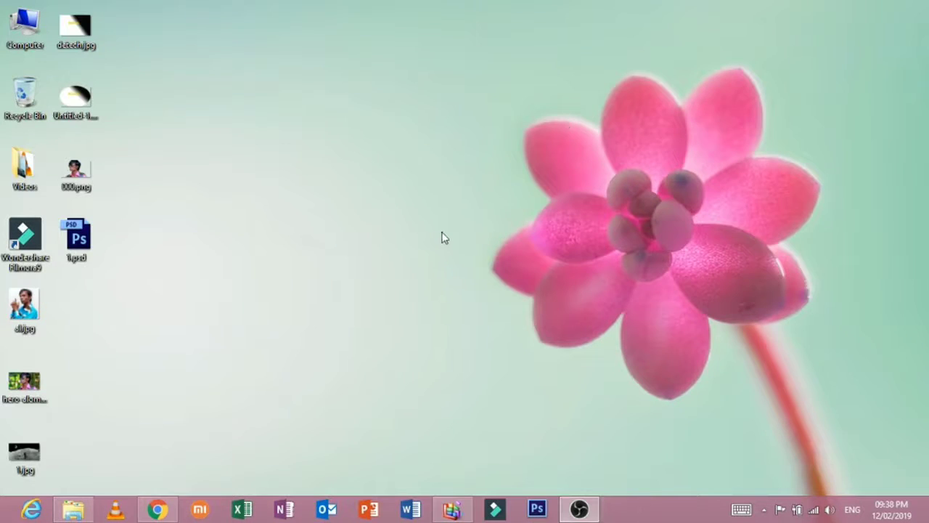